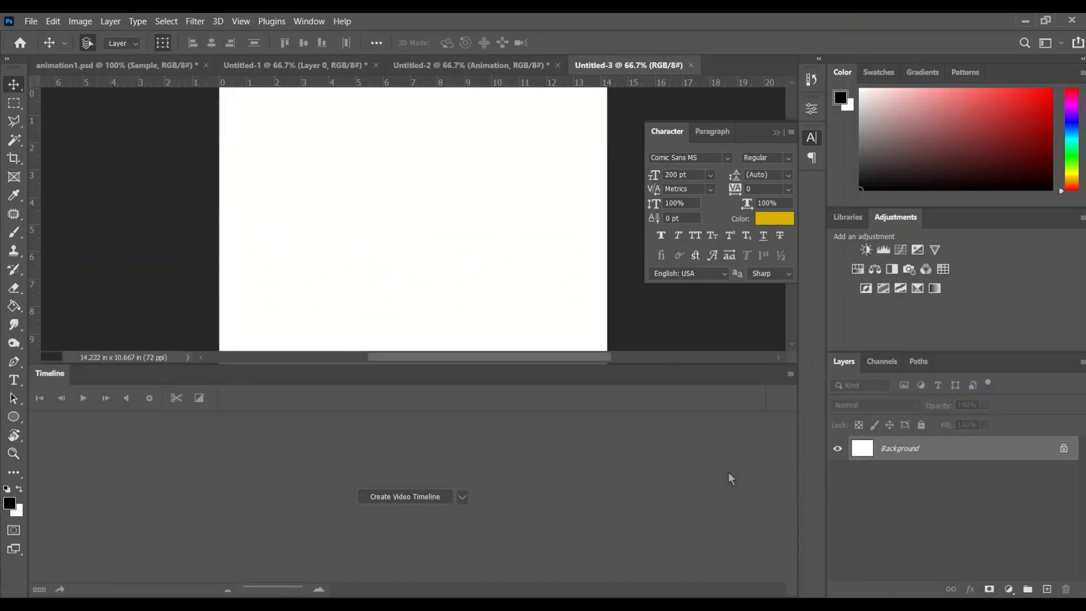
Step: Create a video timeline for the document
left_click(408, 496)
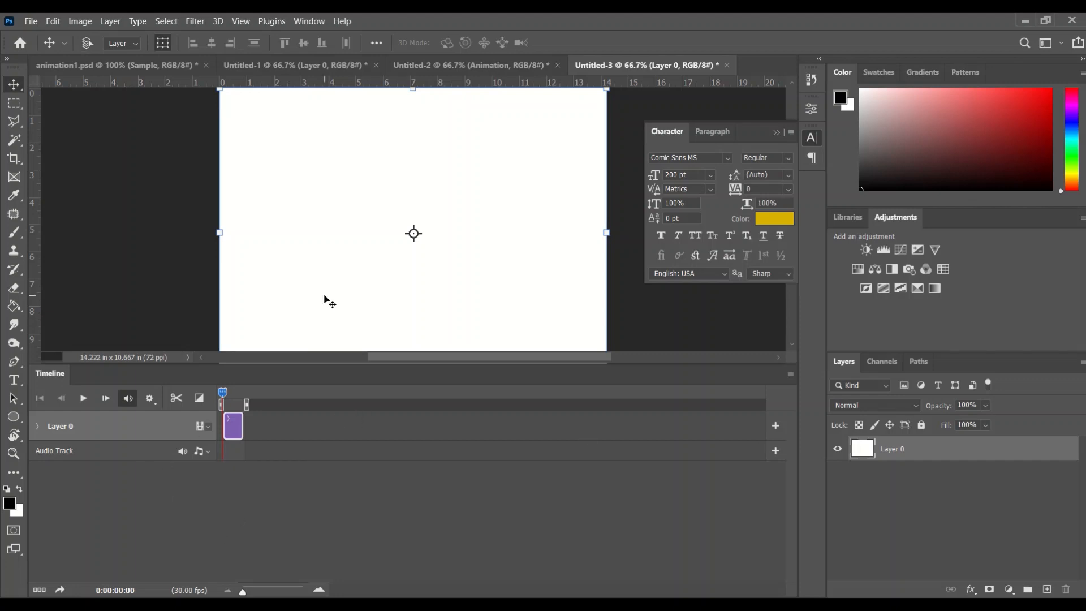
key("ctrl")
key("ctrl")
key("ctrl")
key("ctrl")
key("ctrl")
key("ctrl")
key("ctrl")
key("ctrl")
left_click(318, 591)
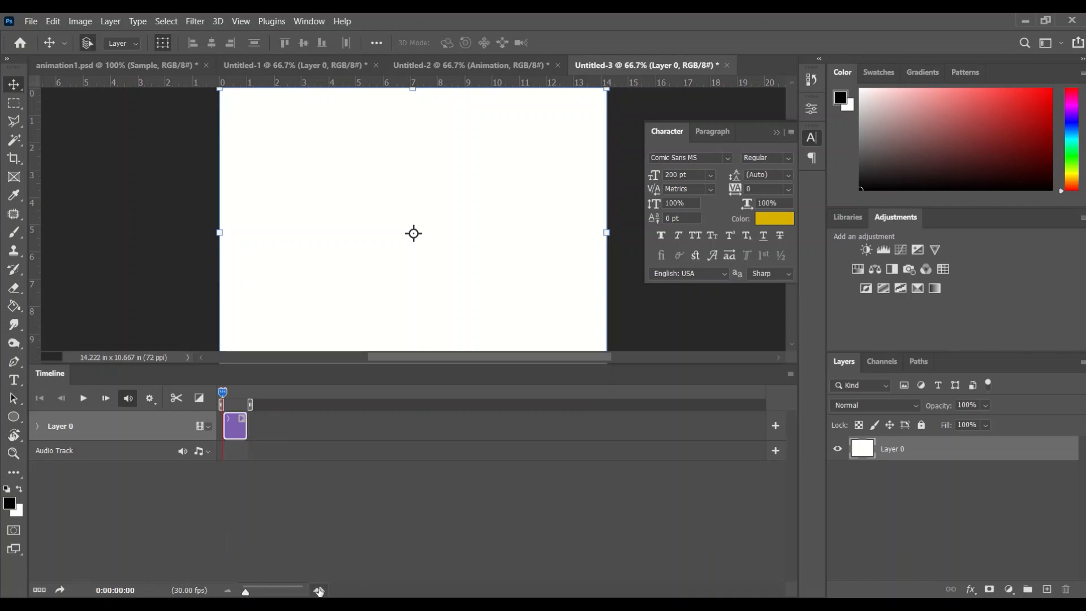
left_click(318, 590)
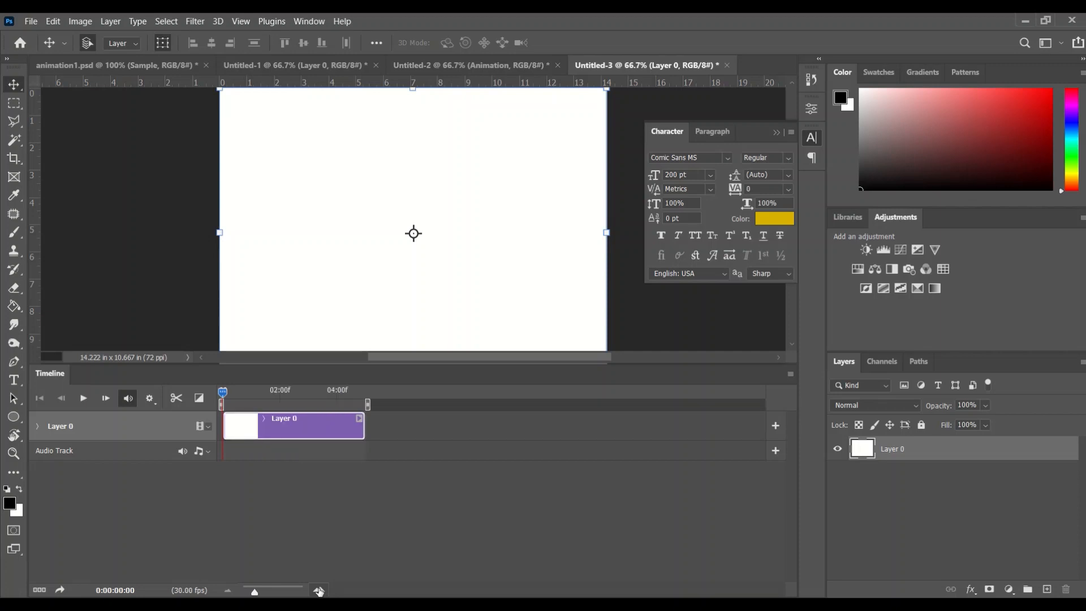
left_click(318, 591)
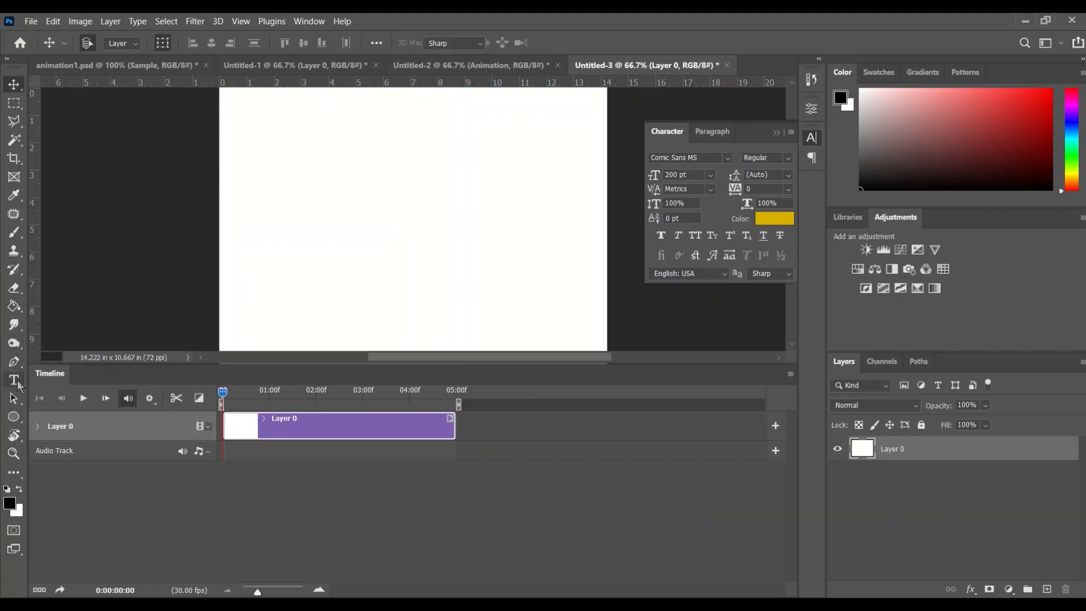
Step: Start a text layer near the canvas's upper left and set its font size to 48 pt
left_click(14, 380)
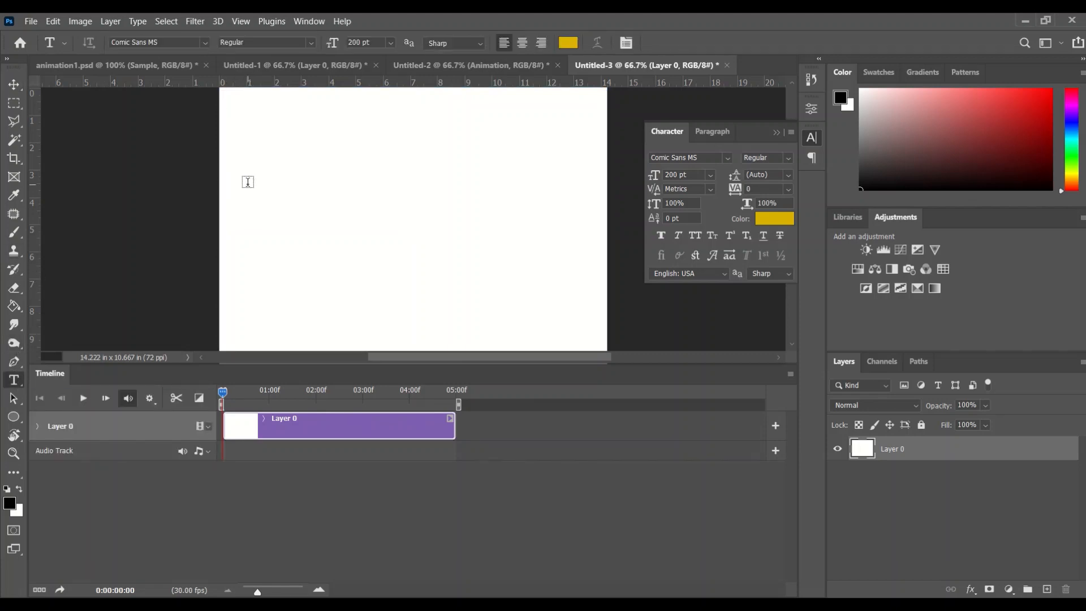
left_click(243, 175)
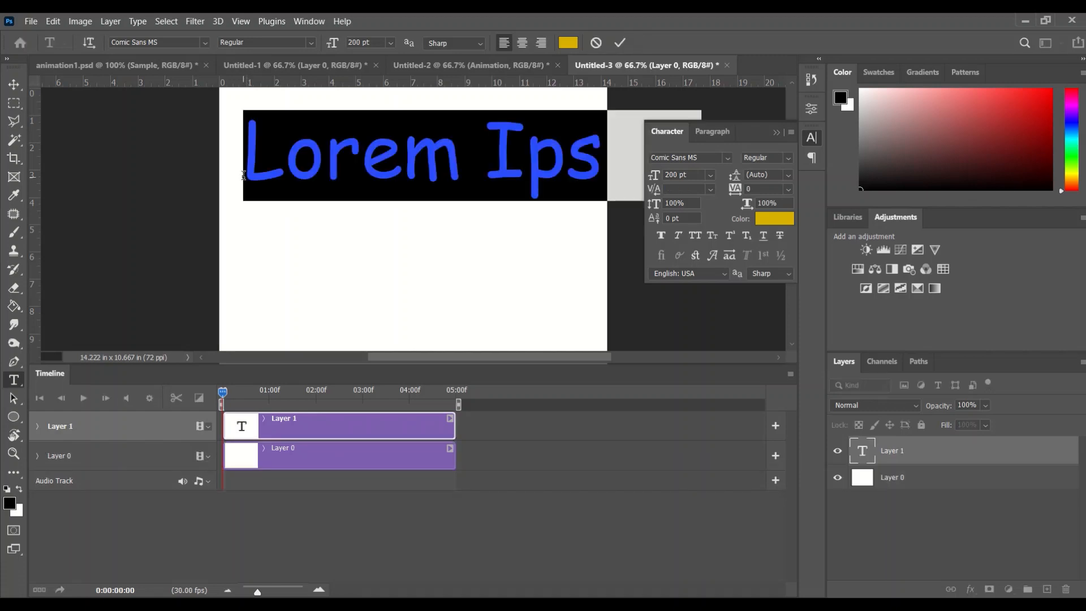
left_click(710, 175)
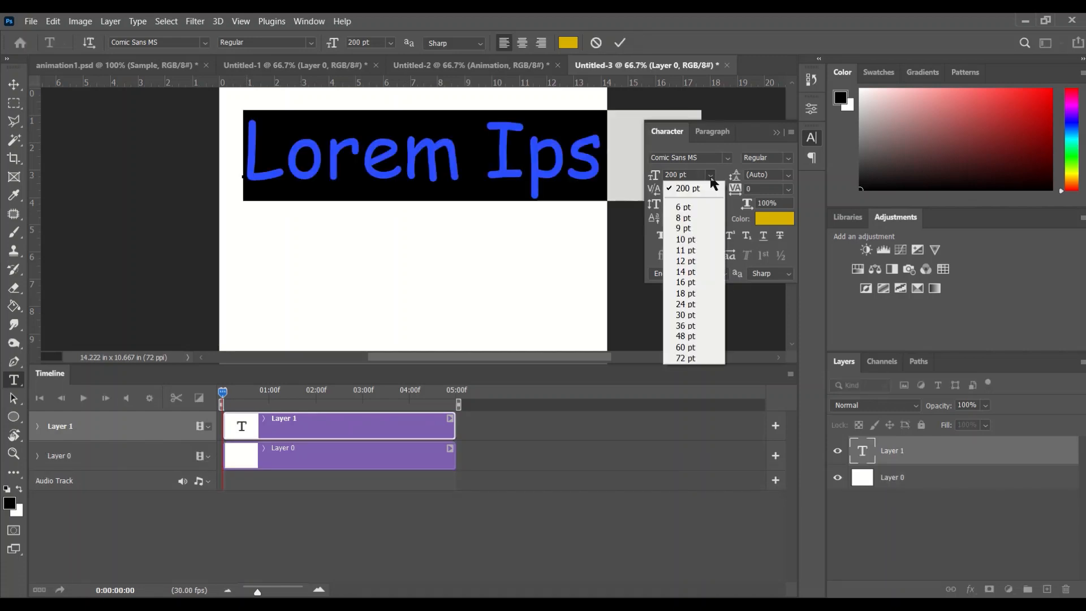
left_click(686, 315)
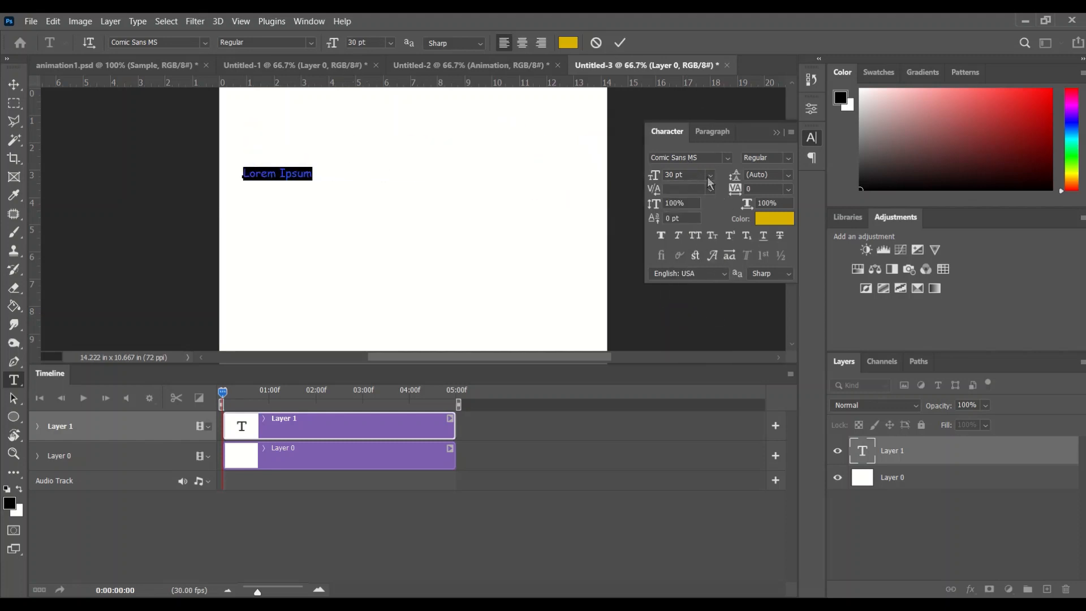
left_click(710, 175)
left_click(691, 336)
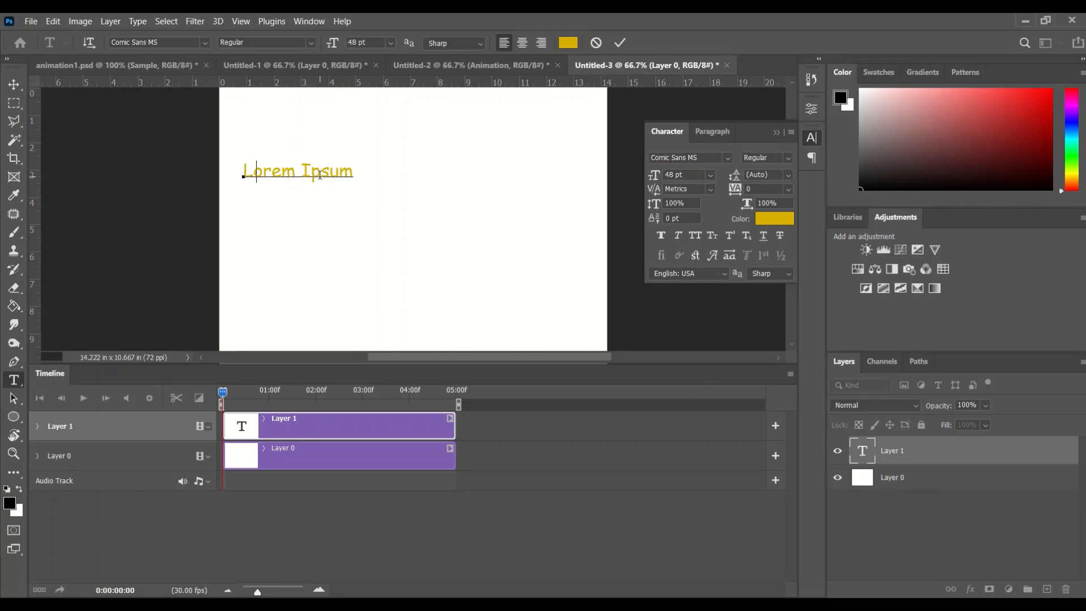
Step: Replace the placeholder text with the word Animation
type("Animato")
key("BackSpace")
type("ion")
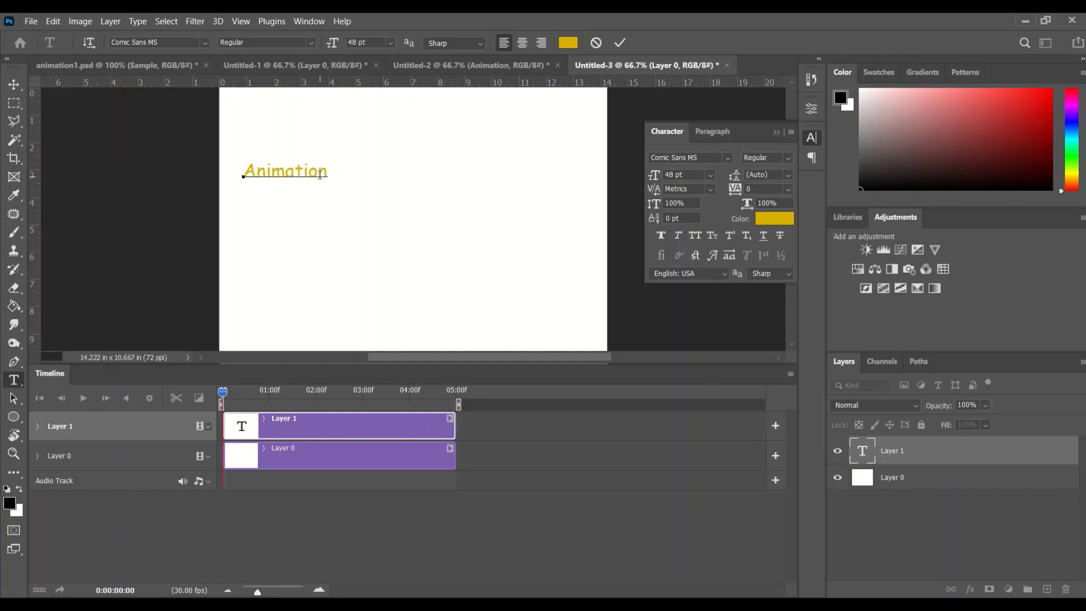
Step: Select all the text, color it blue, and commit the text layer
key("ctrl+a")
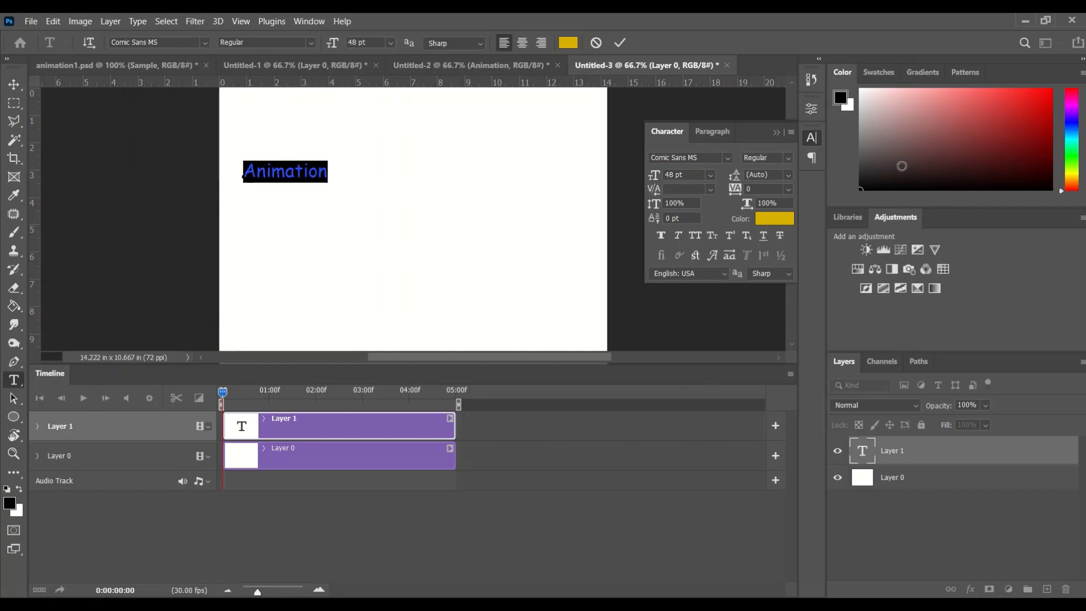
left_click(775, 218)
left_click(738, 240)
left_click_drag(721, 210, 721, 183)
left_click(863, 178)
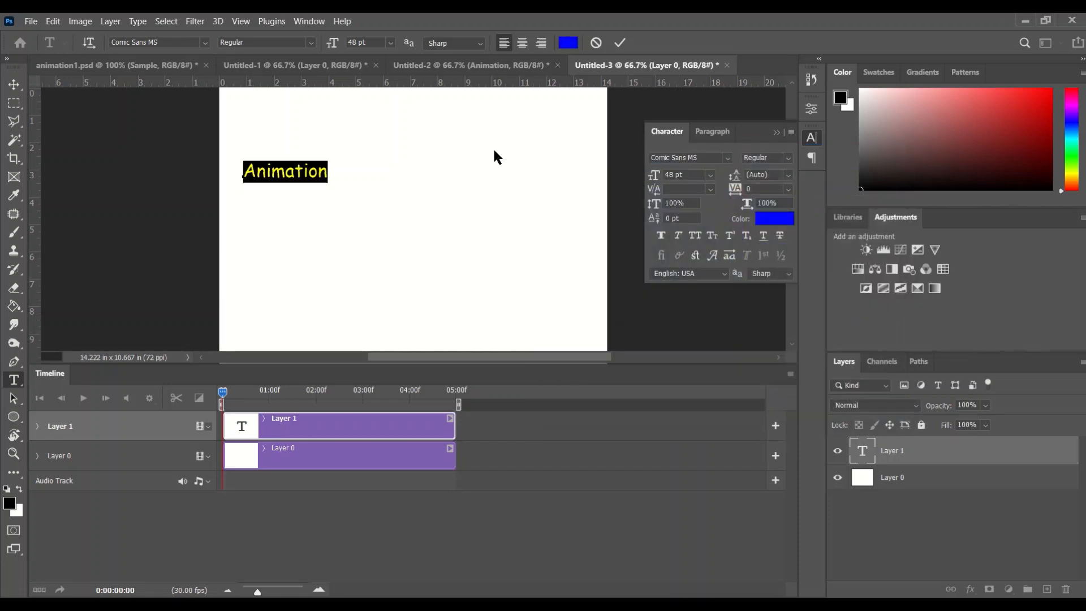
left_click(619, 42)
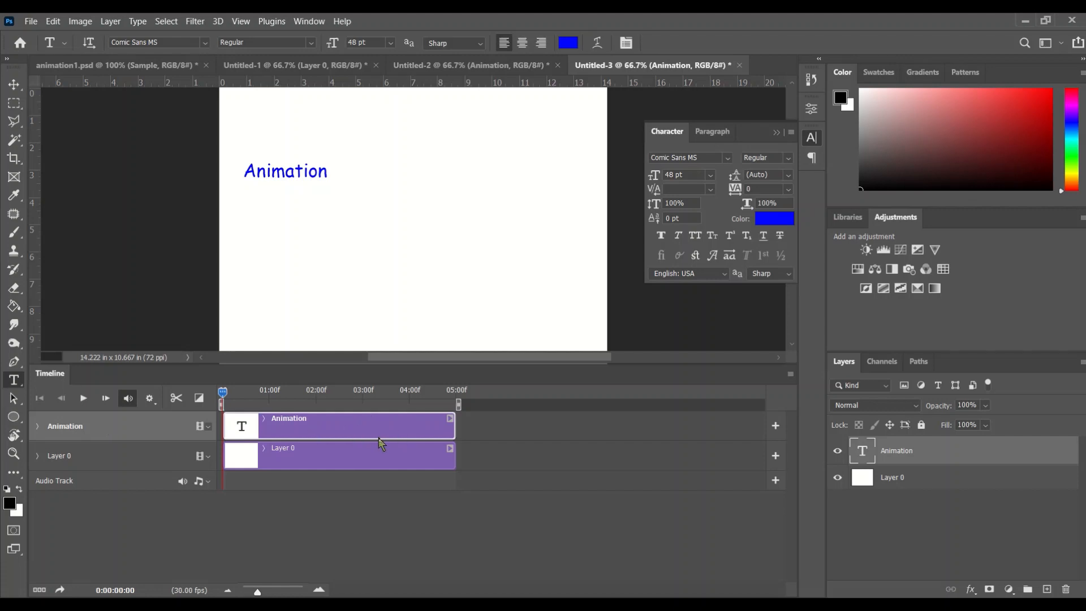
Step: Trim the Animation text clip to about 1 second long
left_click(455, 429)
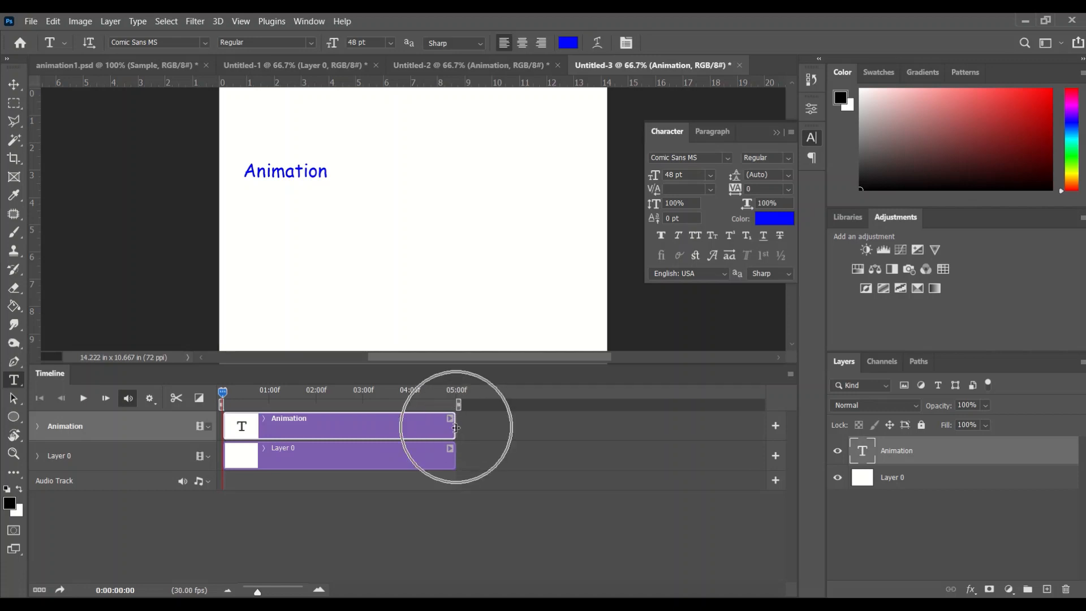
key("ctrl")
key("ctrl")
key("ctrl")
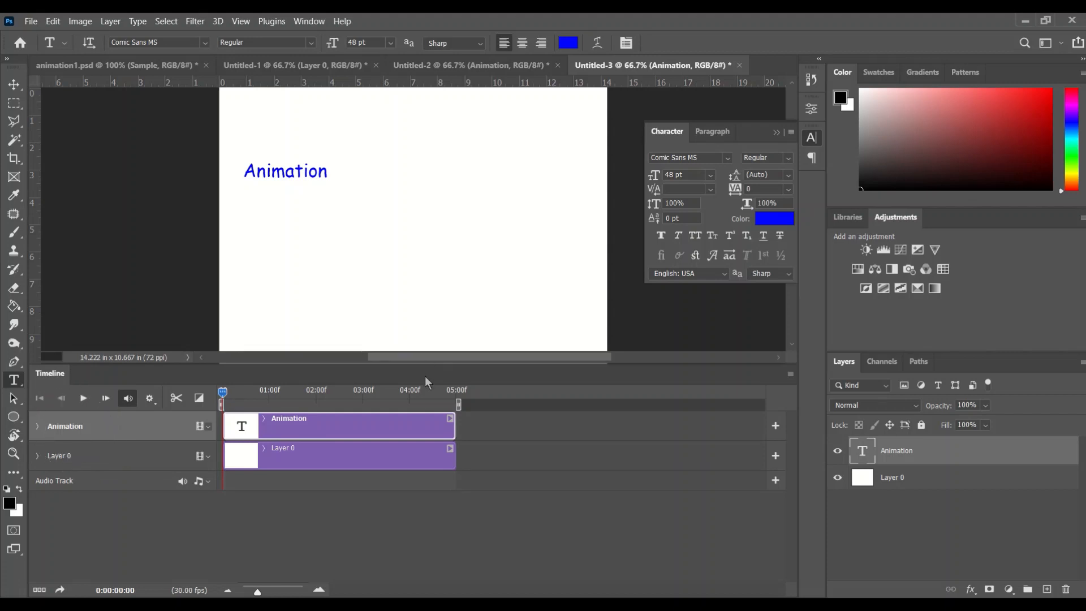
left_click_drag(453, 422, 270, 424)
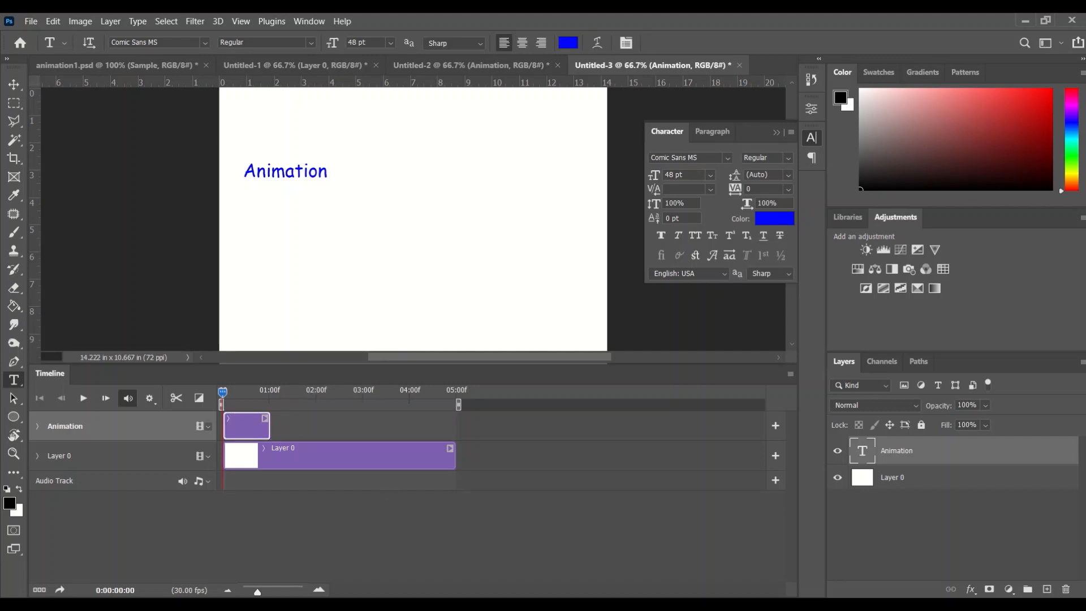
Step: Expand the Animation track and enable keyframing for its Transform property at the start
left_click(319, 590)
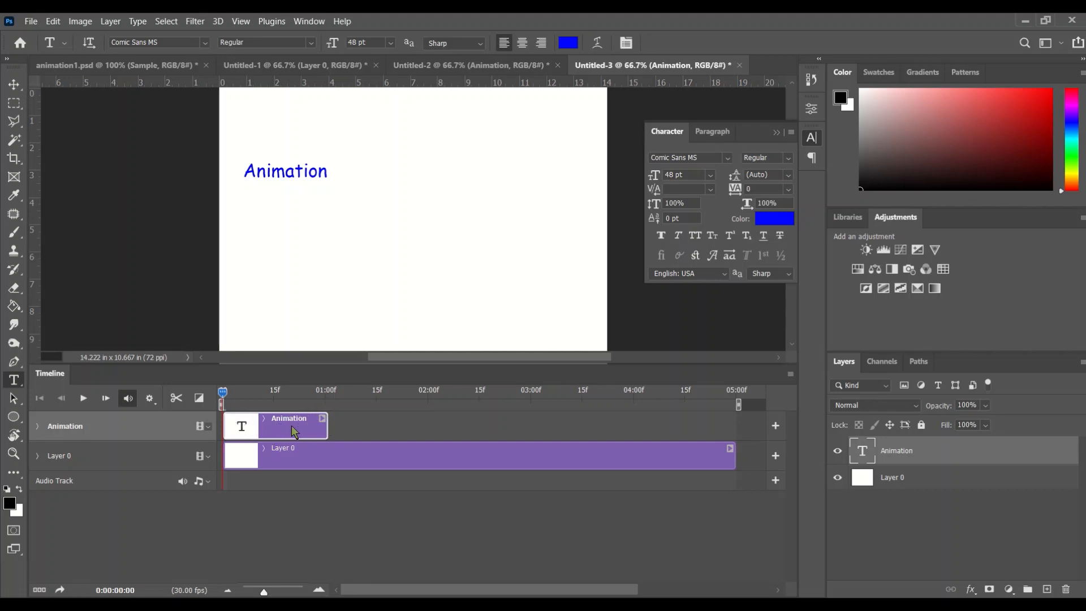
left_click(38, 428)
left_click(38, 428)
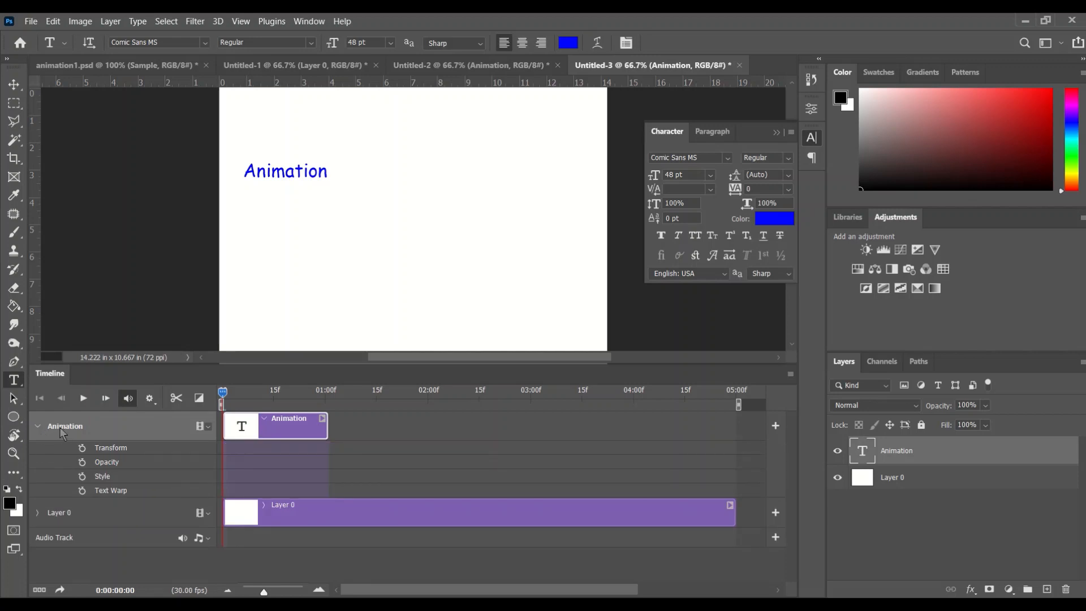
left_click(134, 446)
left_click(130, 490)
left_click(82, 448)
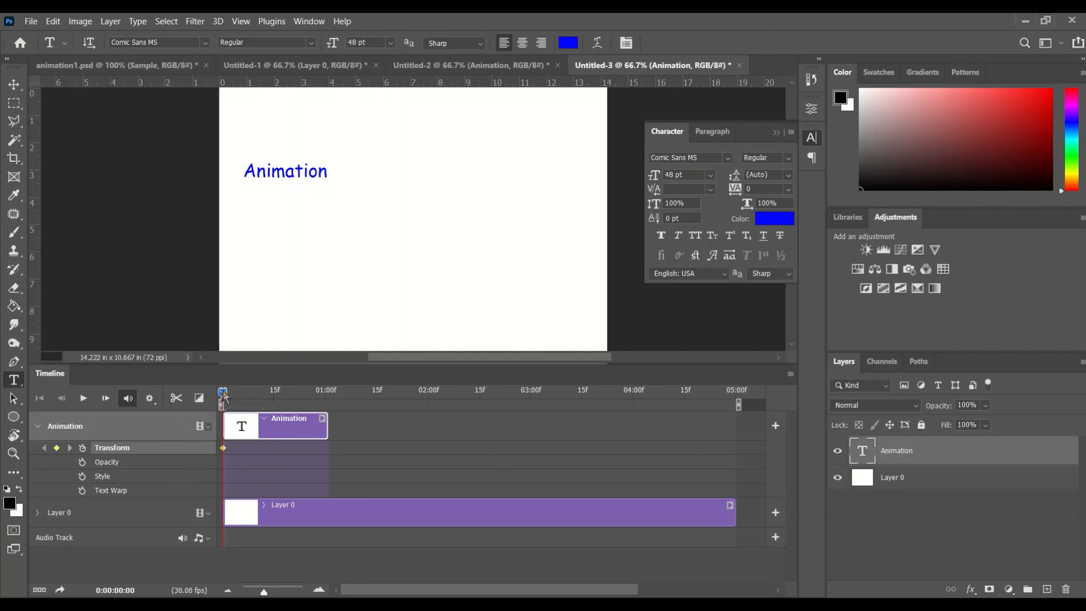
Step: At 1 second, move the Animation text to the canvas's upper right, adding a Transform keyframe
left_click_drag(225, 395, 327, 399)
left_click(11, 84)
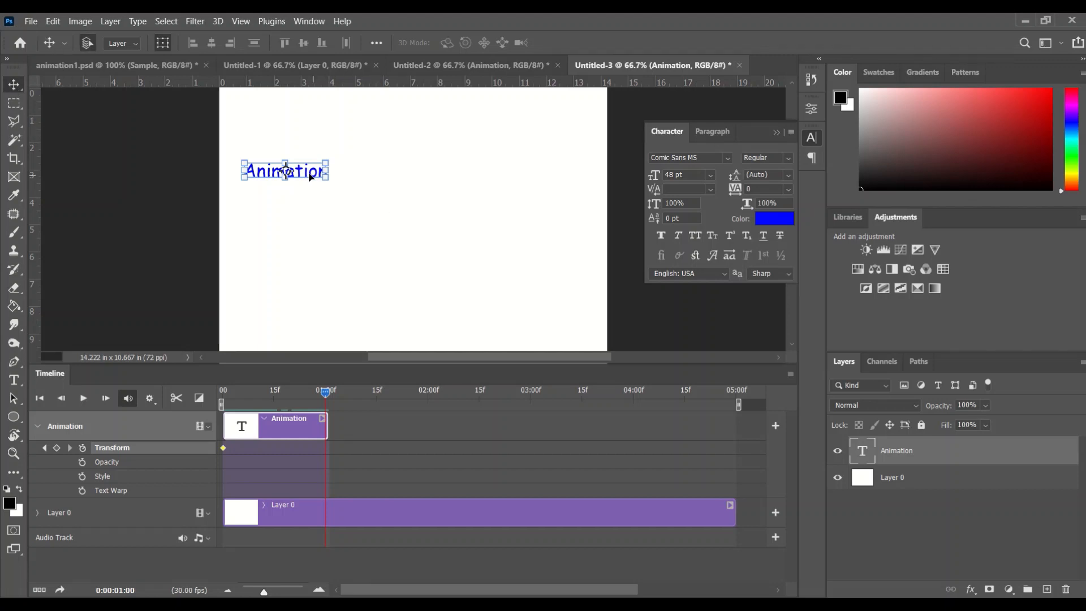
left_click_drag(309, 177, 555, 175)
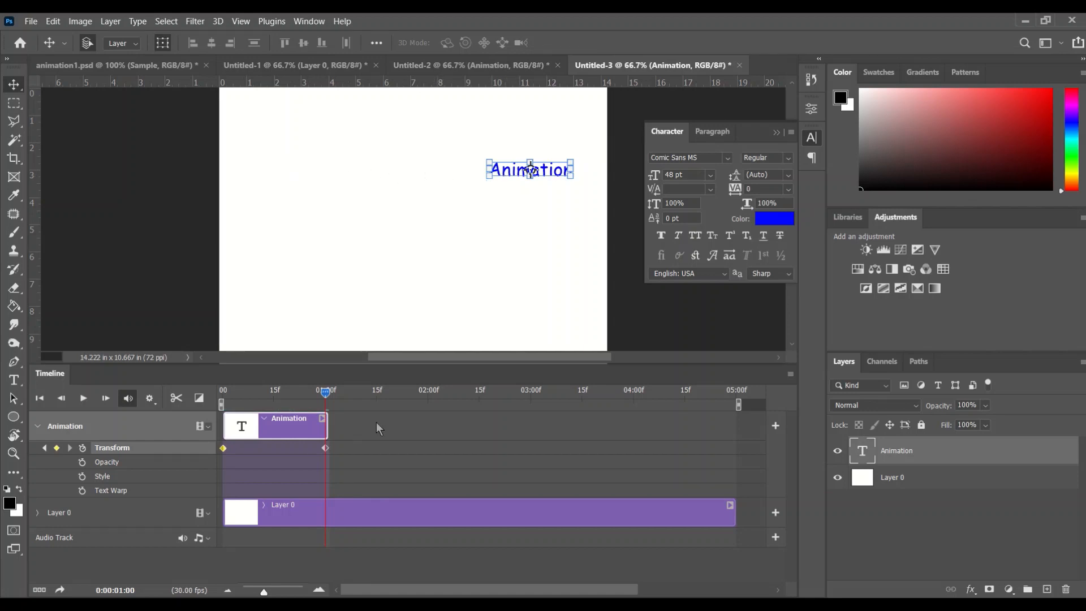
left_click(327, 449)
Step: Play the animation from the start to preview it
left_click_drag(325, 392, 223, 391)
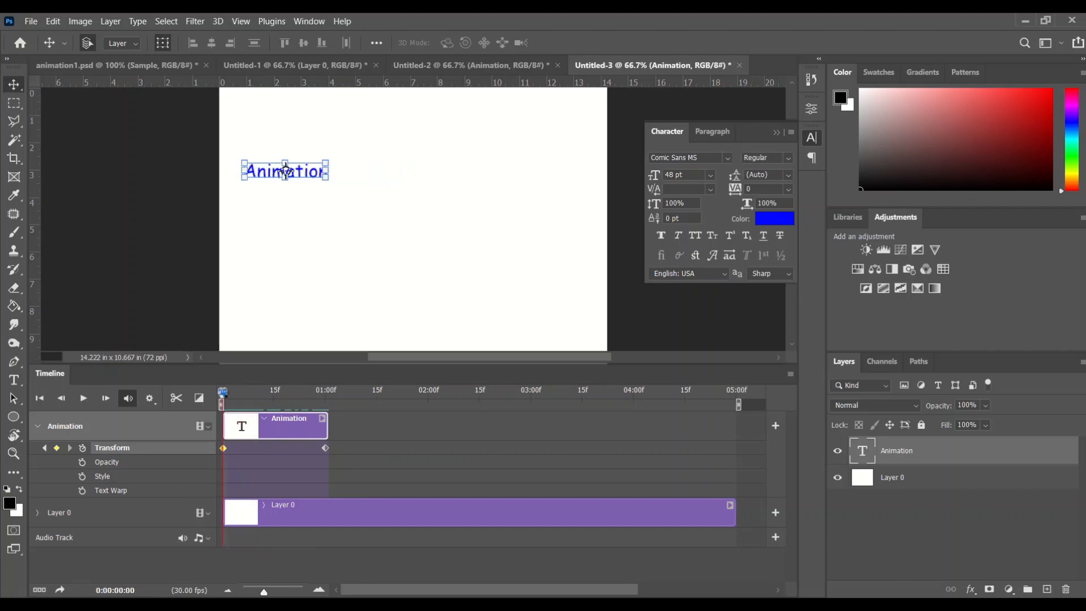
left_click(83, 398)
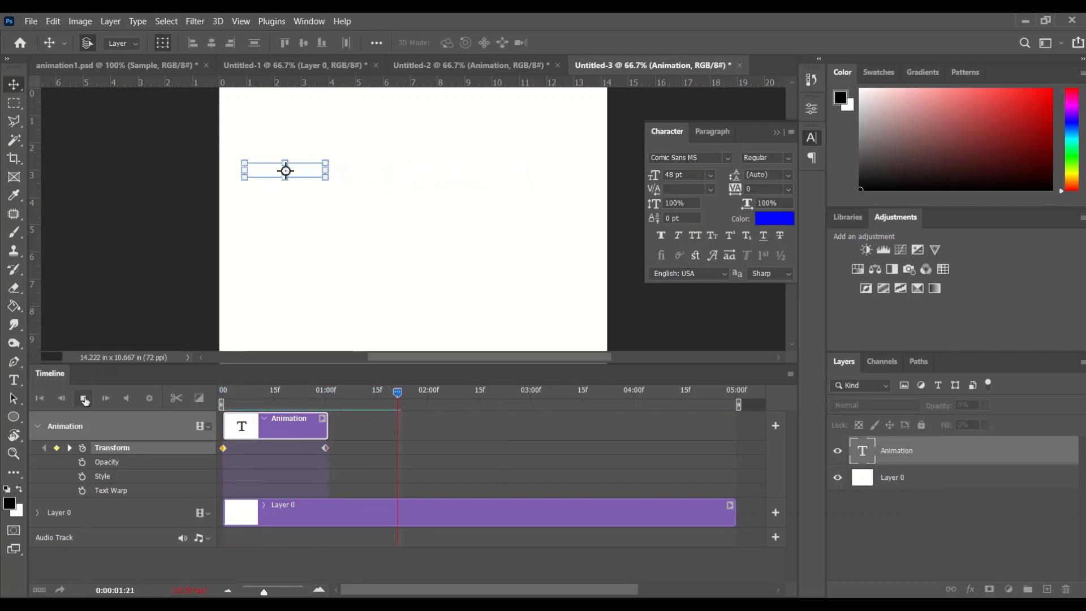
left_click(85, 399)
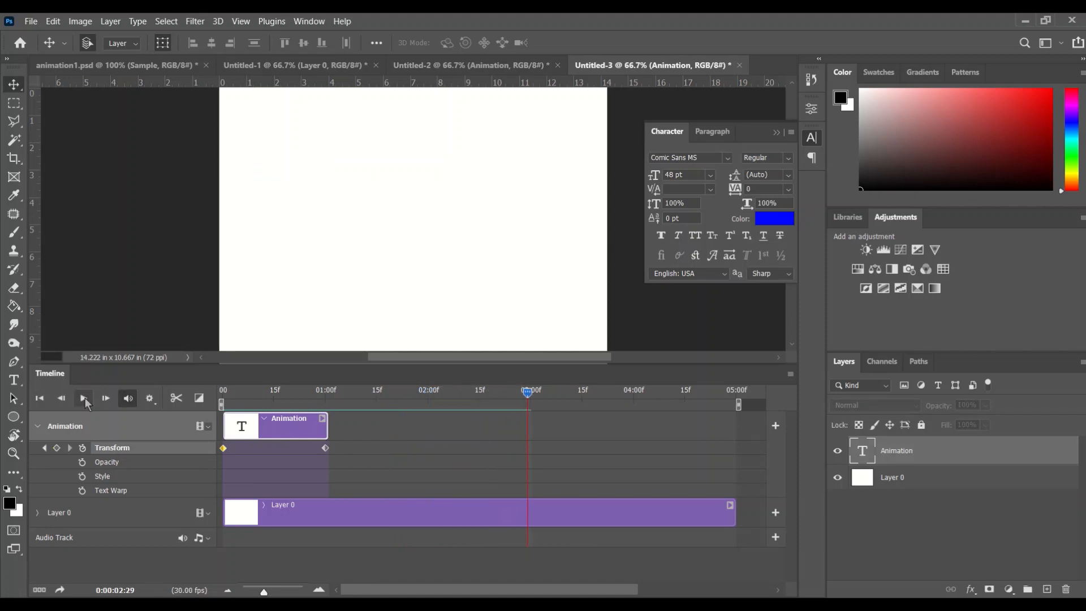
Step: Extend the Animation text clip to about 2 seconds long
left_click(301, 509)
left_click_drag(526, 392, 326, 392)
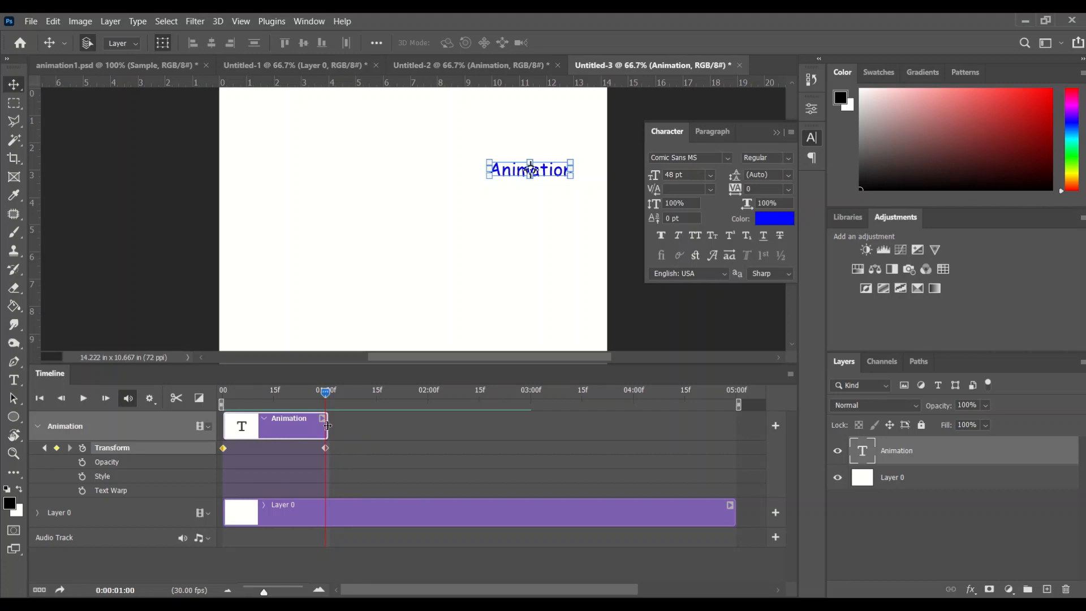
left_click_drag(328, 425, 431, 421)
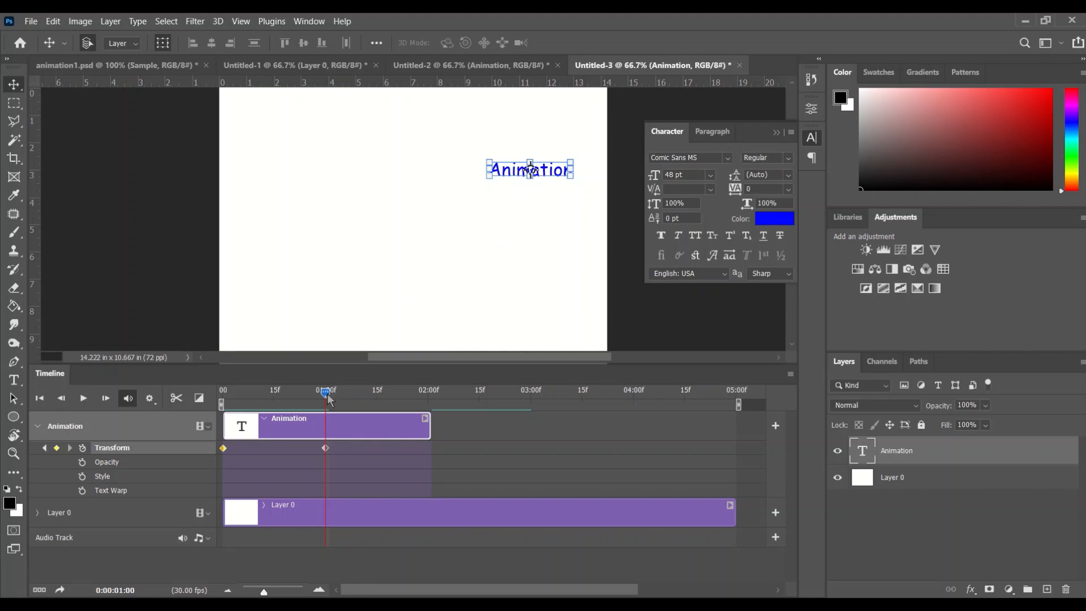
Step: At 2 seconds, move the text down to the canvas's lower right corner
left_click_drag(328, 398, 429, 398)
left_click_drag(554, 170, 559, 308)
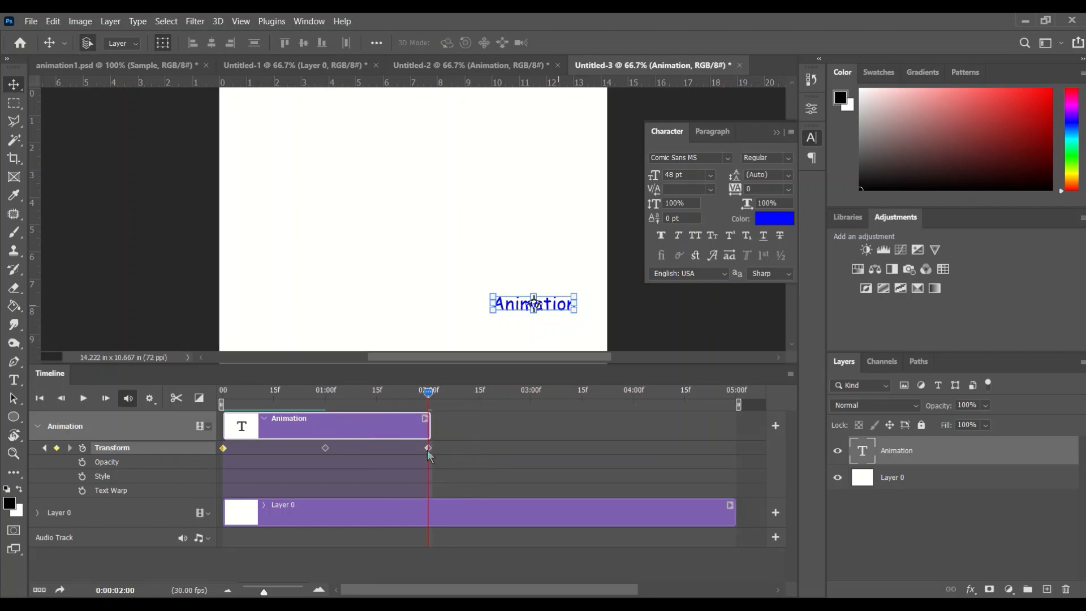
mouse_move(428, 391)
left_mouse_down()
mouse_move(225, 395)
mouse_move(429, 396)
left_mouse_up()
Step: Extend the Animation text clip to about 3 seconds long
left_click_drag(431, 425, 531, 424)
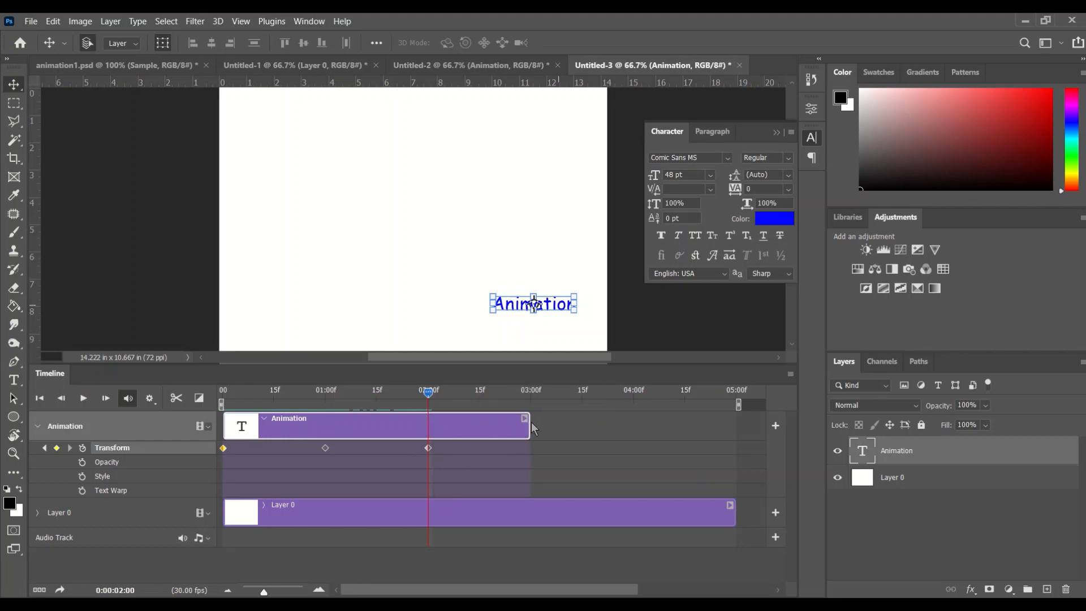
key("ctrl")
key("ctrl")
key("ctrl")
key("ctrl")
key("ctrl")
key("ctrl")
key("ctrl")
key("ctrl")
Step: Add an Opacity keyframe at 2 seconds and set the text's opacity to 0% at the clip's end
left_click(82, 463)
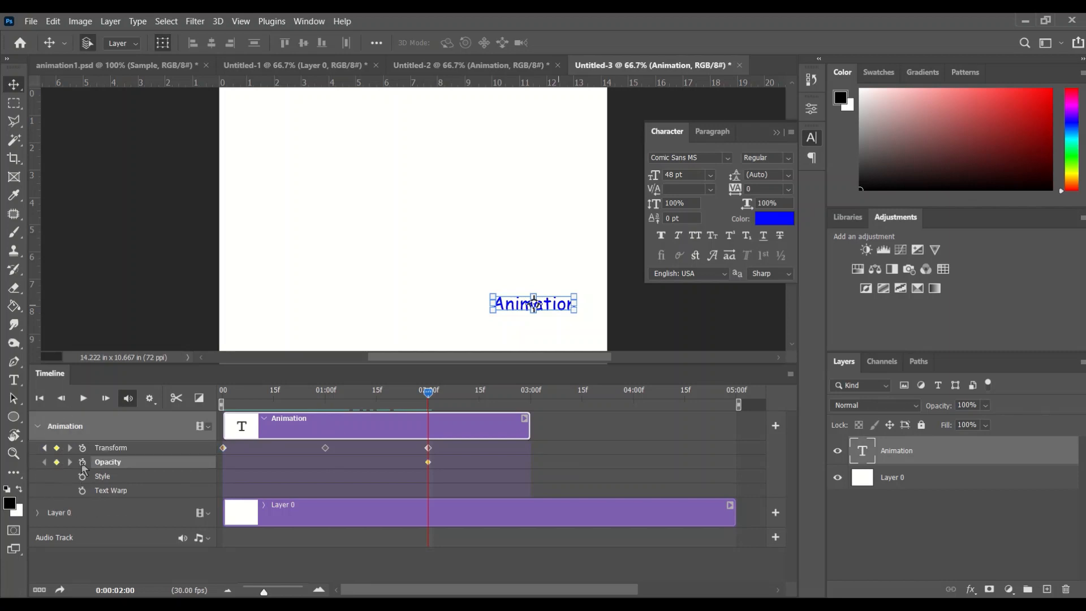
key("ctrl")
key("ctrl")
left_click_drag(429, 394, 526, 405)
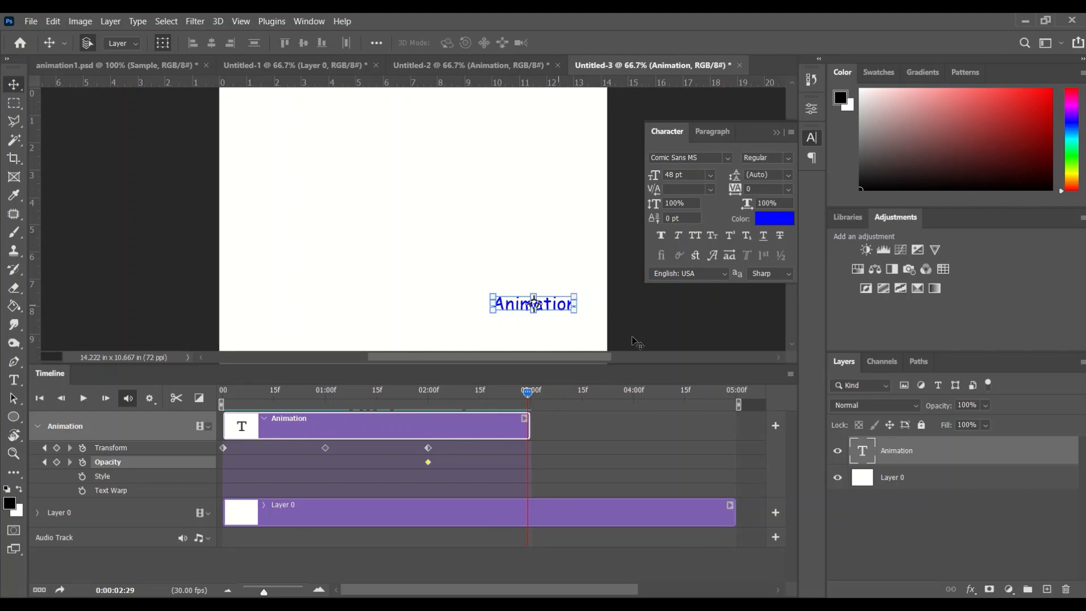
left_click(985, 407)
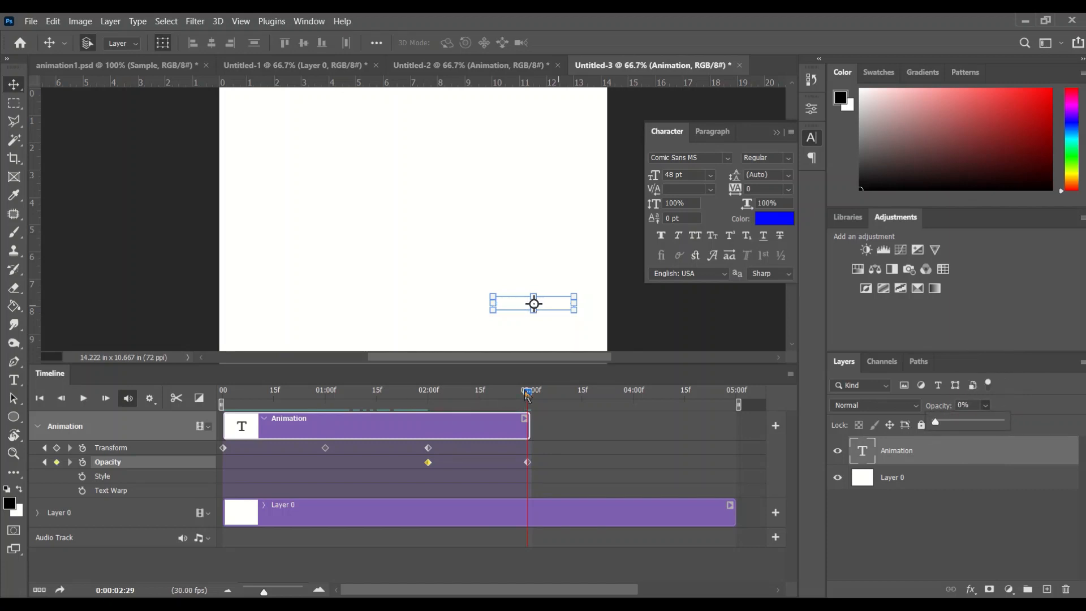
left_click(526, 460)
left_click(526, 460)
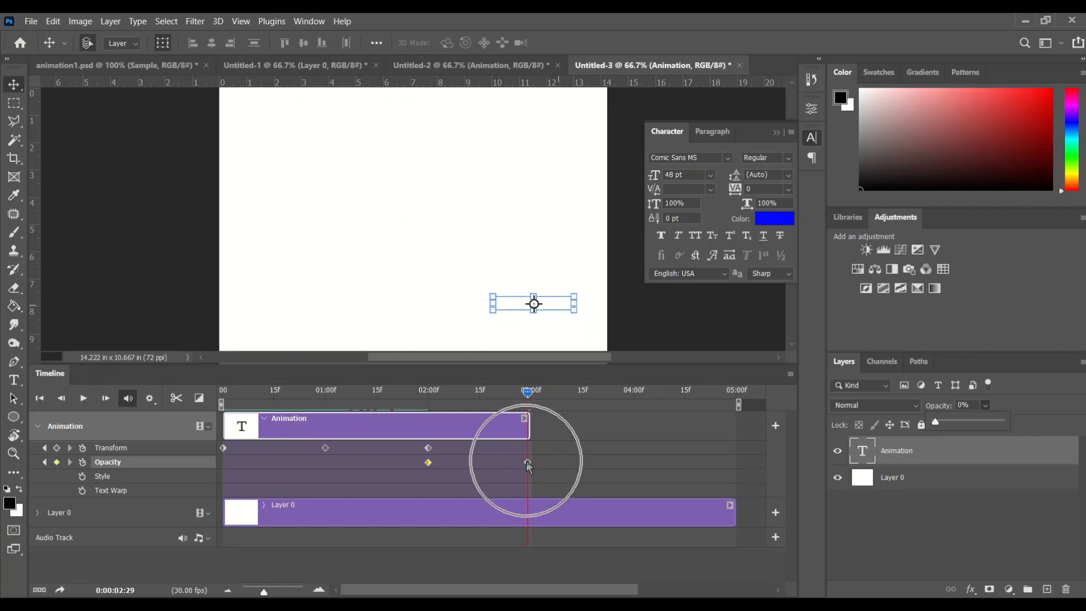
mouse_move(527, 391)
left_mouse_down()
mouse_move(428, 398)
mouse_move(530, 397)
left_mouse_up()
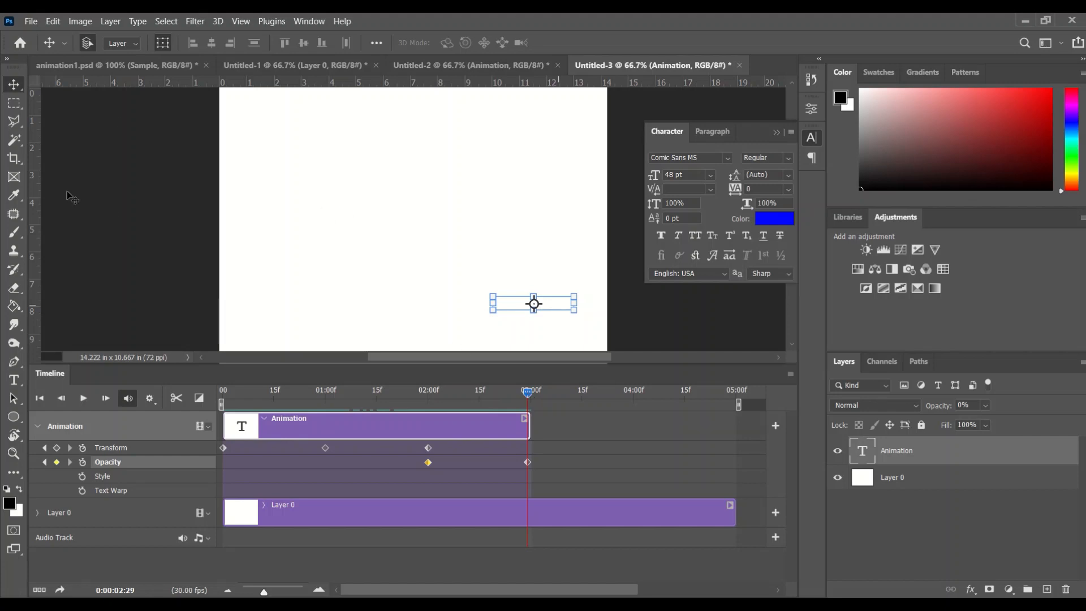
Step: Add a new text layer reading "Second Text" at the centre of the canvas
left_click(14, 380)
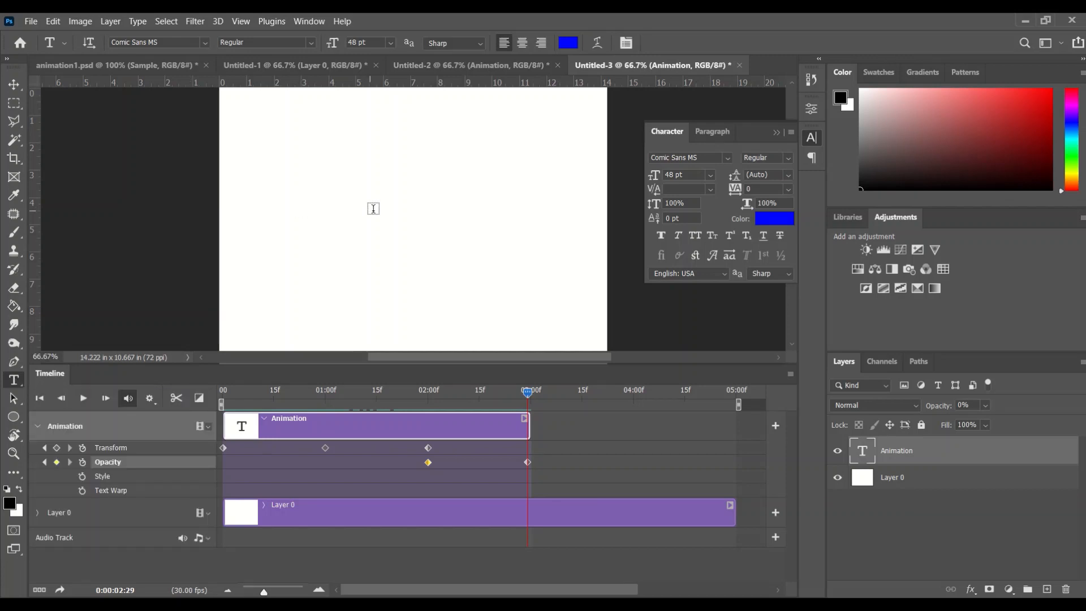
left_click(392, 212)
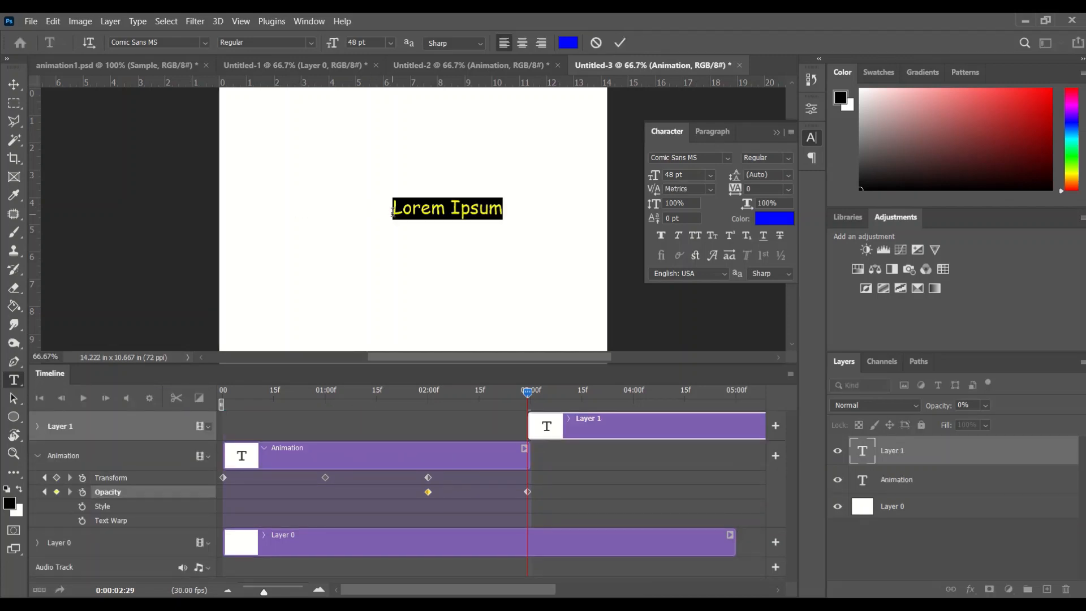
type("Second Texy")
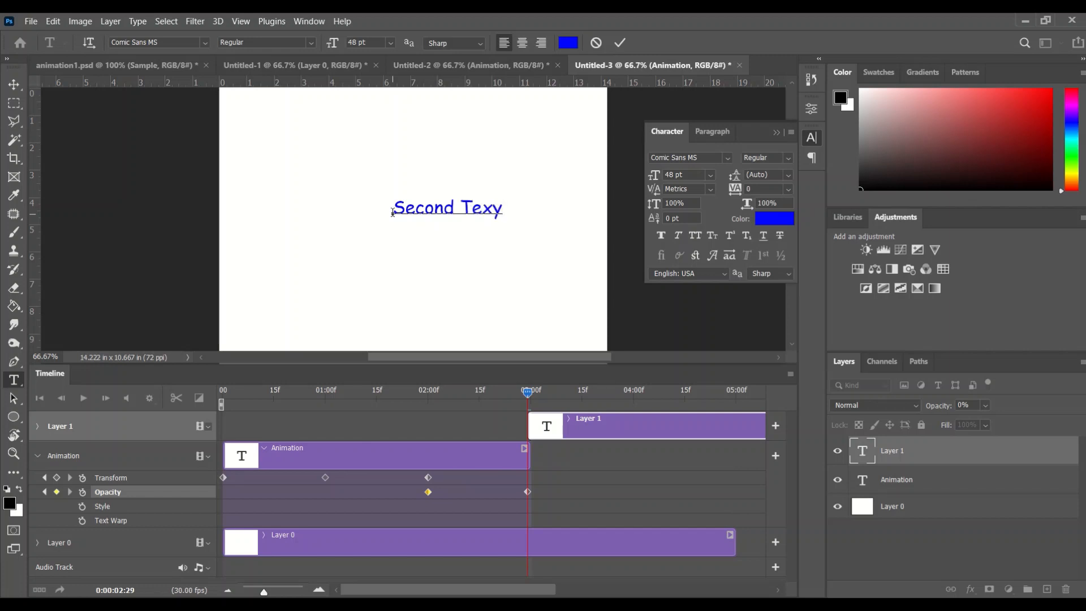
key("BackSpace")
type("t")
left_click(620, 44)
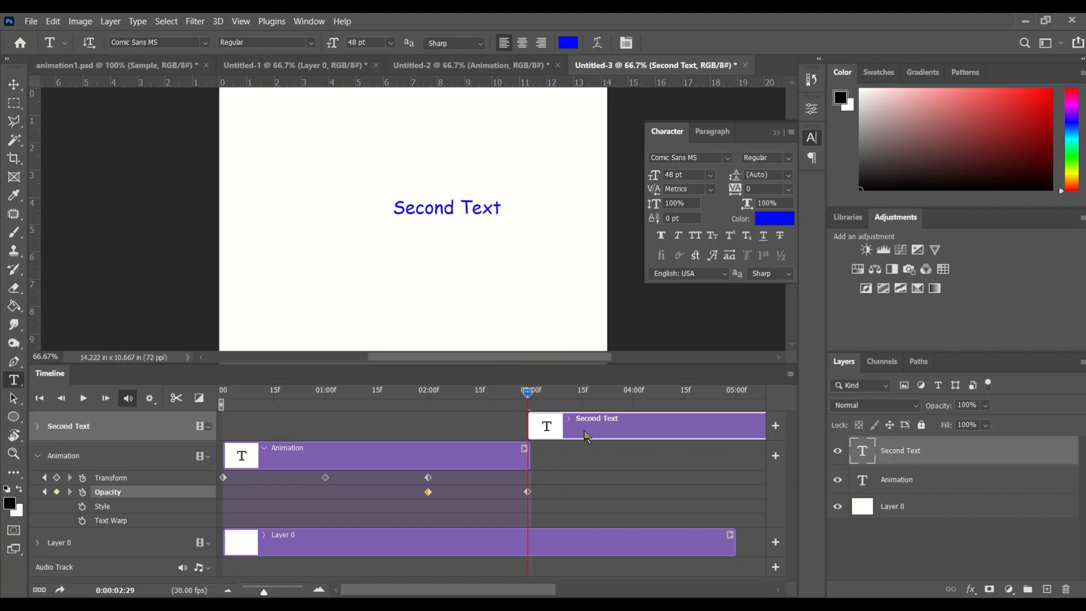
Step: Move the Second Text clip to start at 2 seconds and trim its end to 3 seconds
left_click_drag(585, 436, 482, 432)
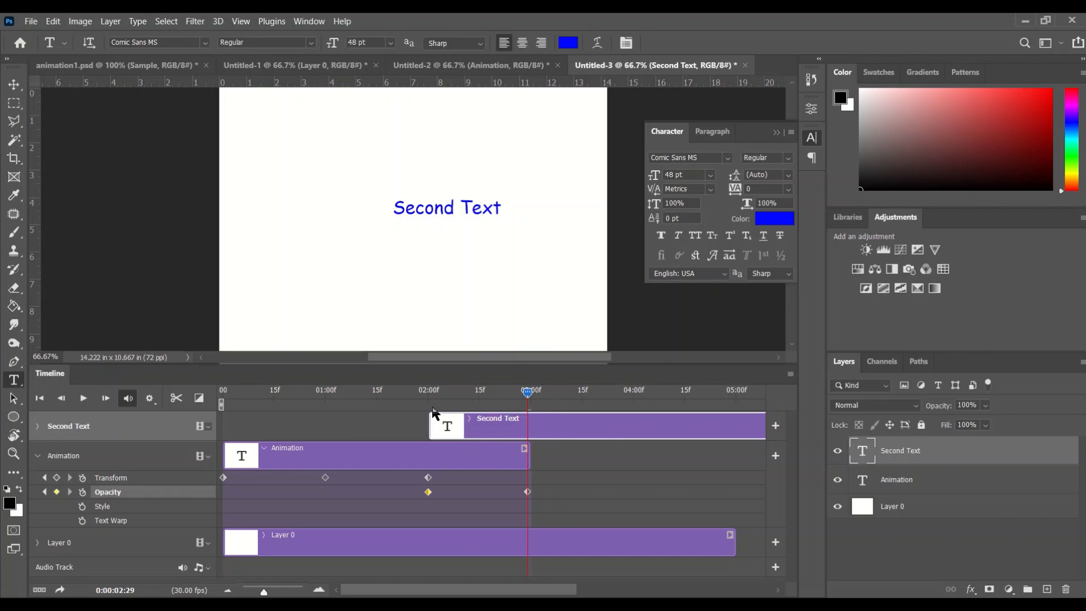
left_click(455, 428)
left_click_drag(564, 591, 699, 591)
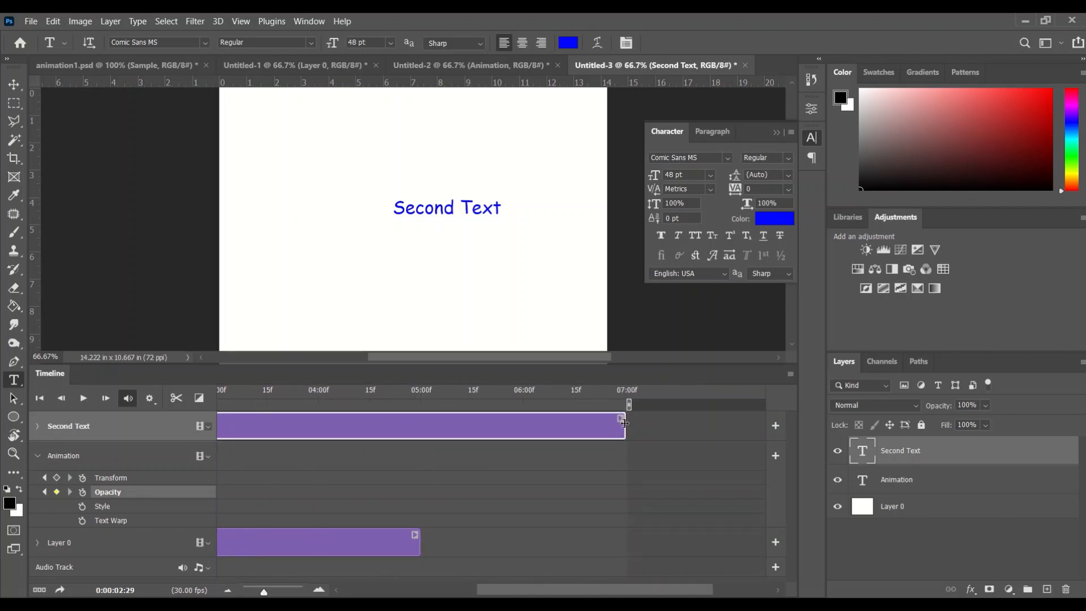
left_click_drag(624, 423, 268, 424)
left_click_drag(611, 591, 484, 591)
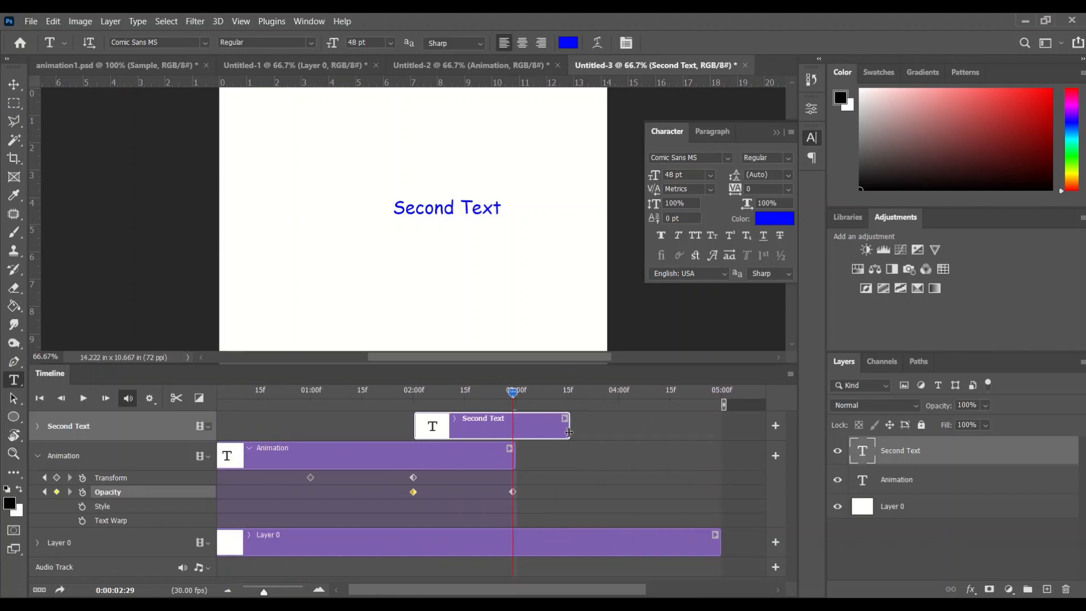
left_click_drag(567, 433, 512, 433)
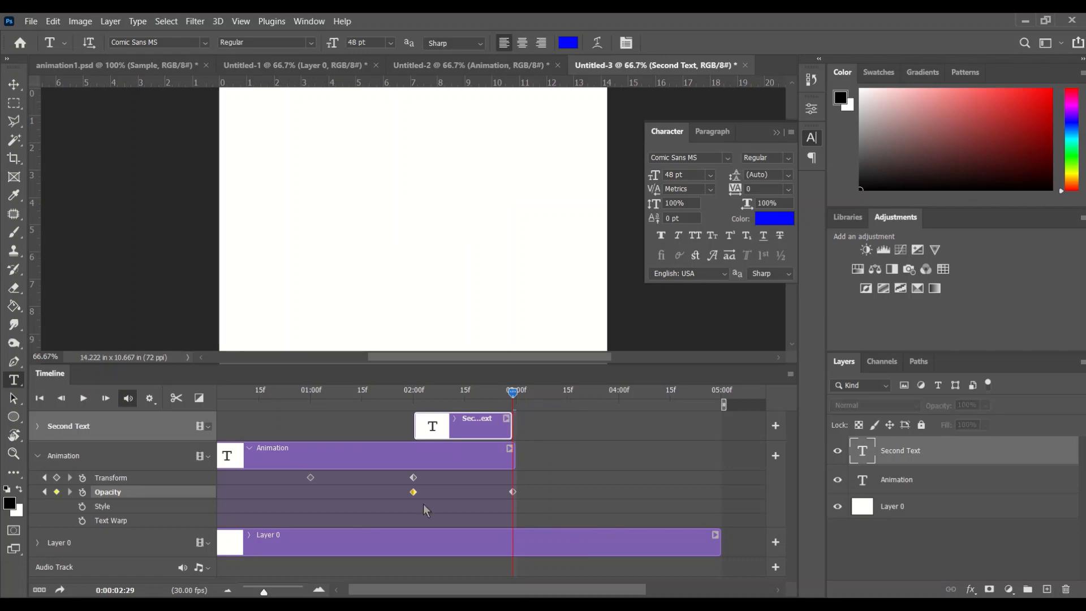
Step: Add a Style keyframe at 2 seconds on the Second Text layer
left_click_drag(514, 396, 517, 429)
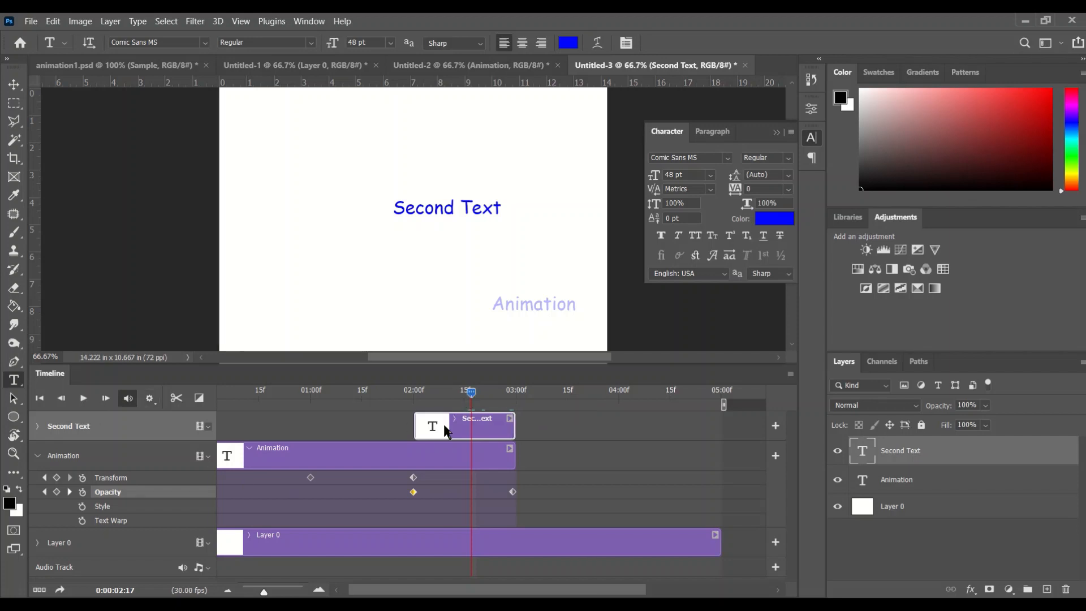
left_click(38, 456)
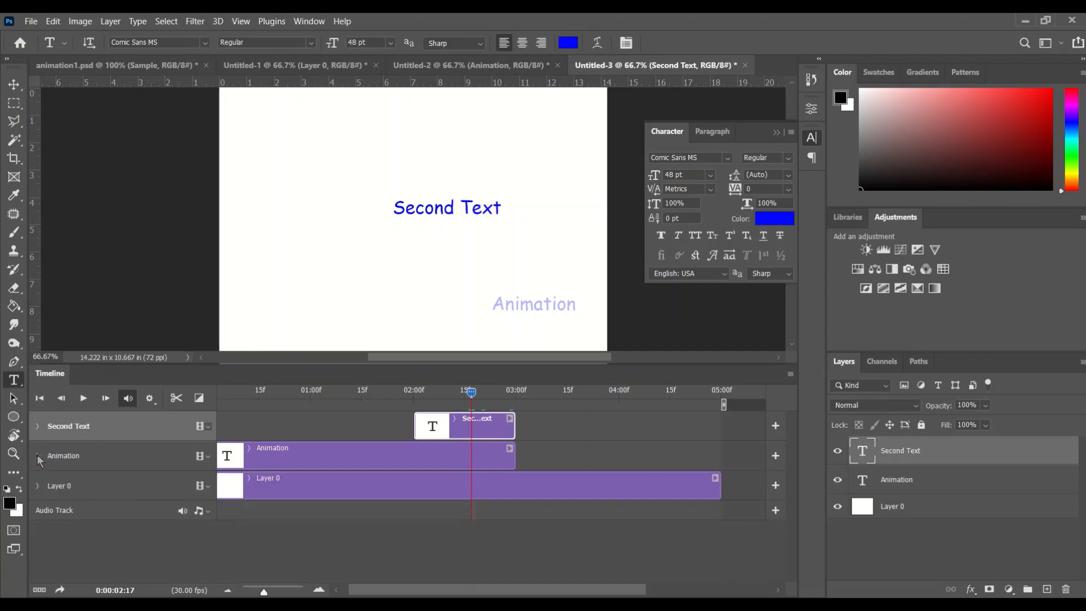
left_click(37, 426)
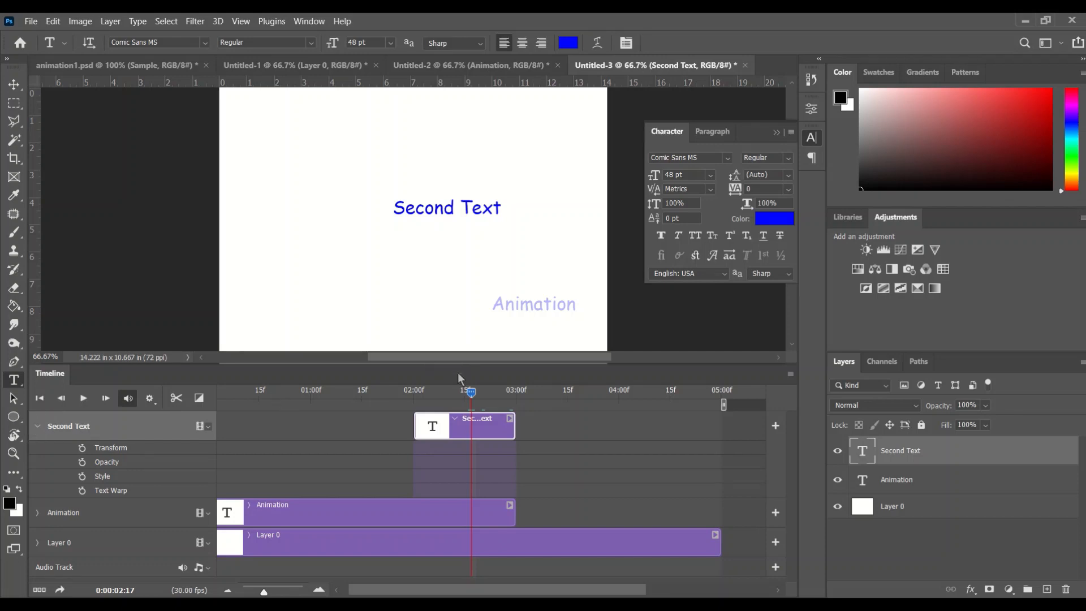
left_click_drag(471, 394, 414, 400)
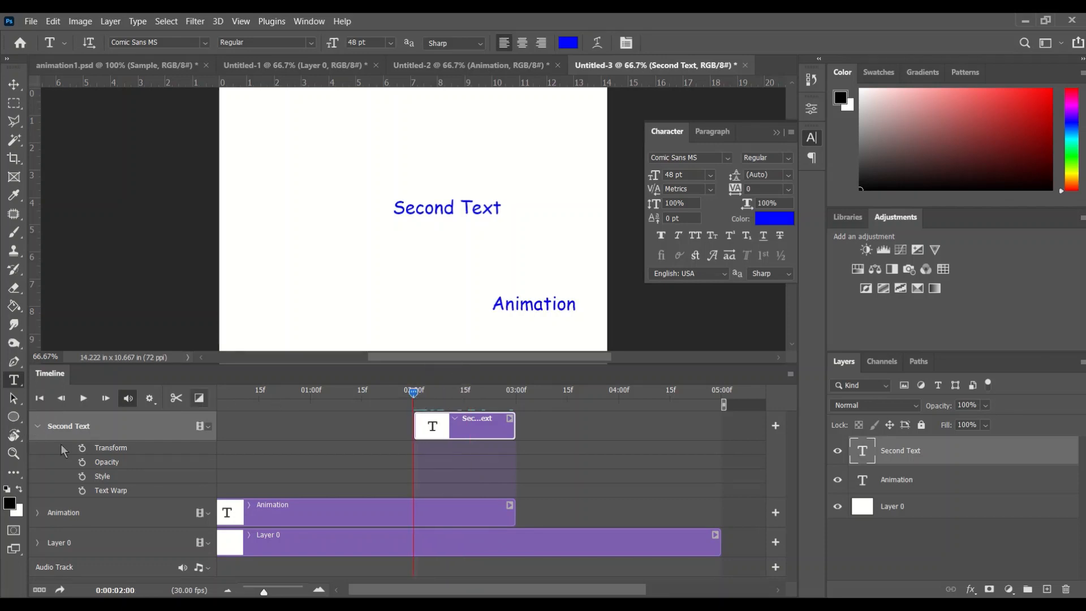
left_click(83, 477)
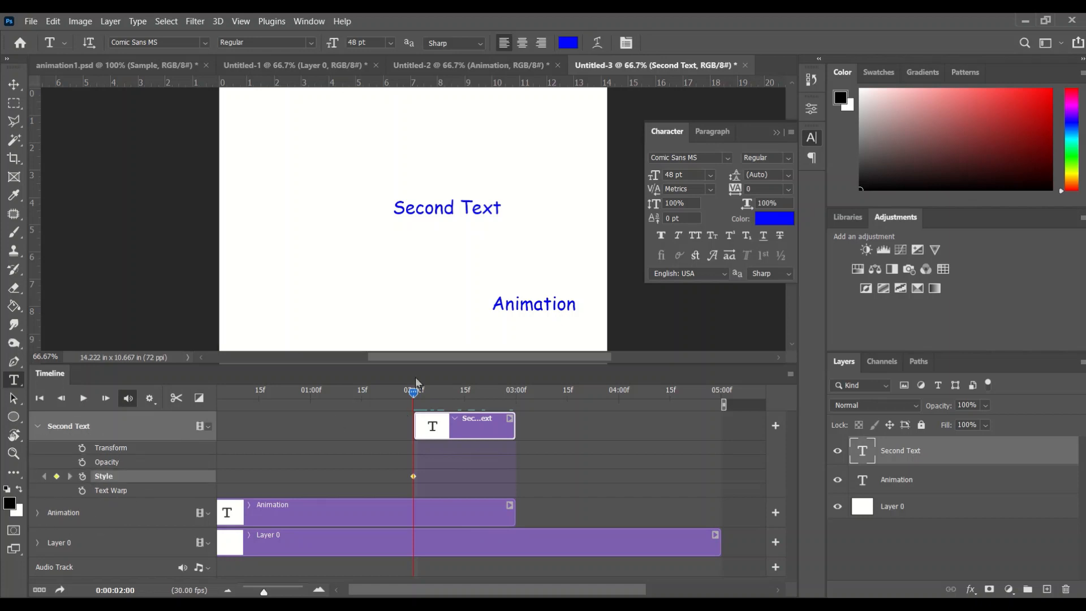
Step: At the clip's end, apply an Outer Glow layer style to Second Text with spread 41% and size 92 px
left_click_drag(415, 395, 514, 400)
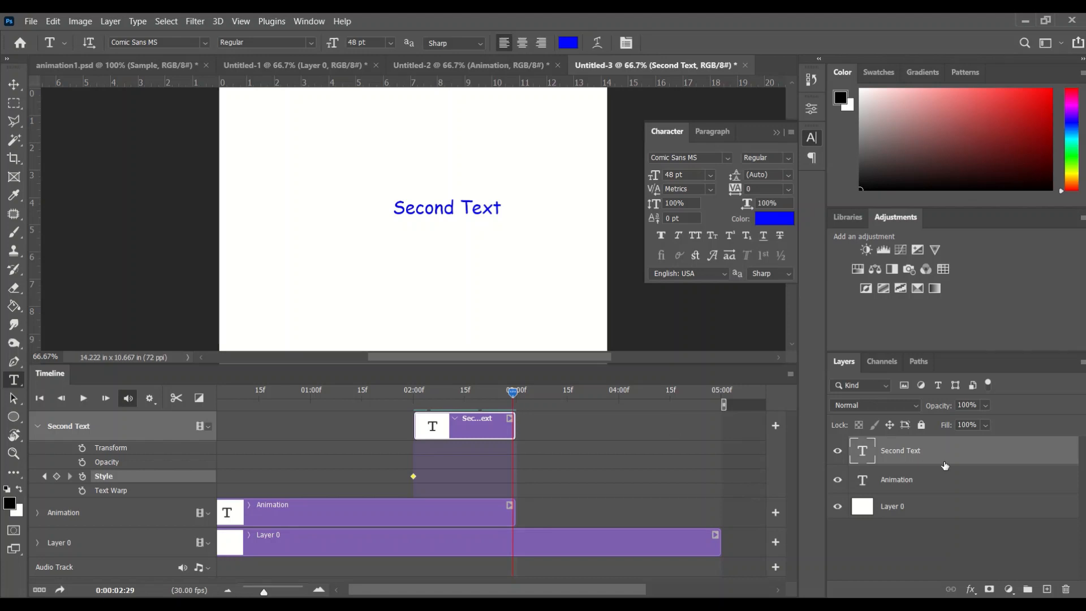
right_click(959, 456)
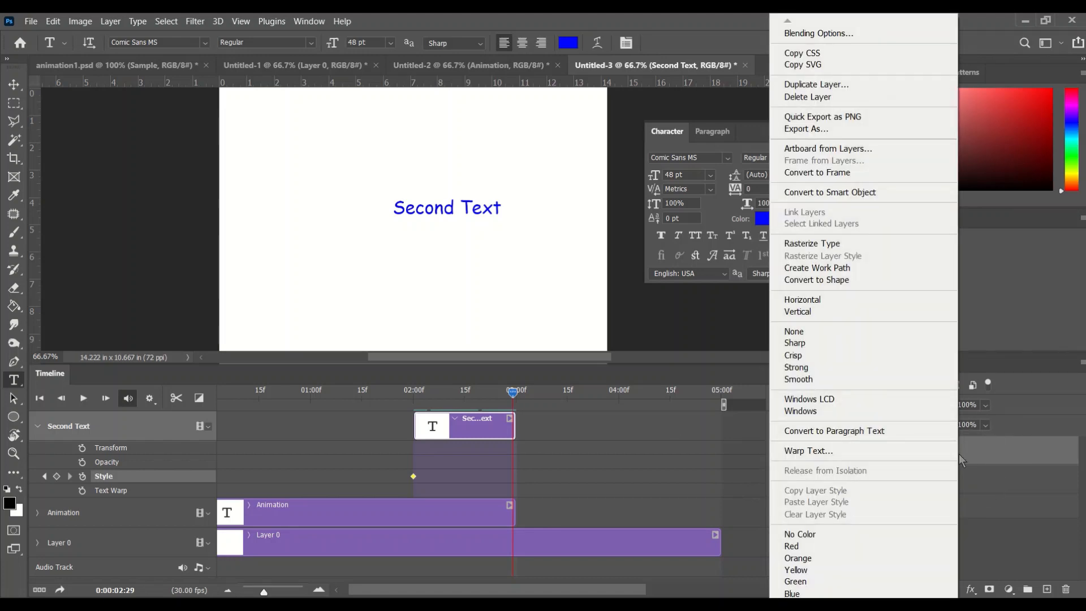
left_click(843, 34)
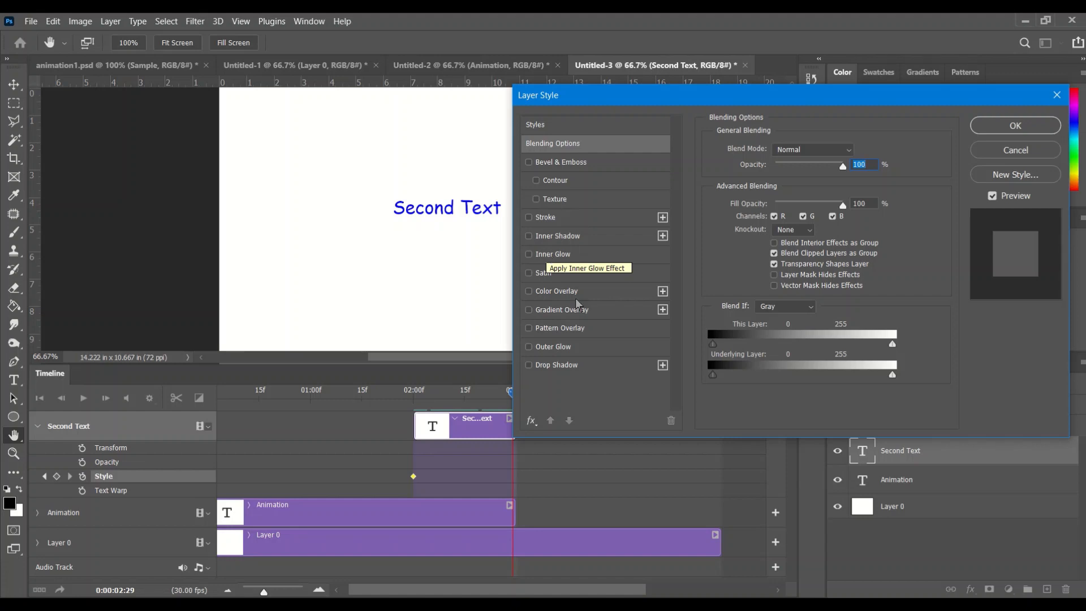
left_click(568, 347)
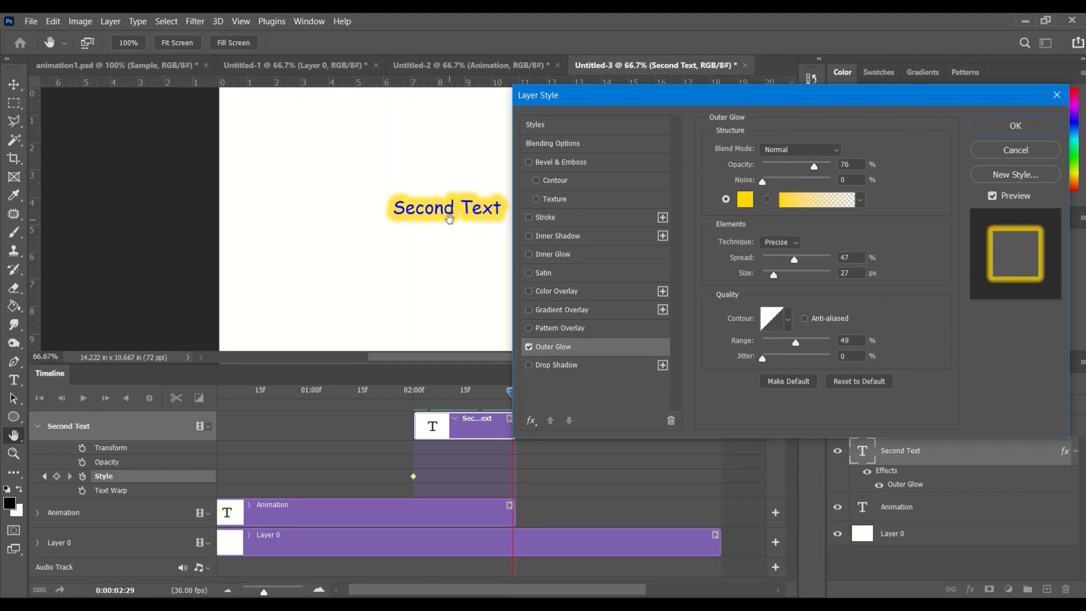
key("ctrl")
key("ctrl")
key("ctrl")
key("ctrl")
key("ctrl")
key("ctrl")
mouse_move(795, 263)
left_mouse_down()
mouse_move(810, 263)
mouse_move(791, 263)
mouse_move(792, 277)
left_mouse_up()
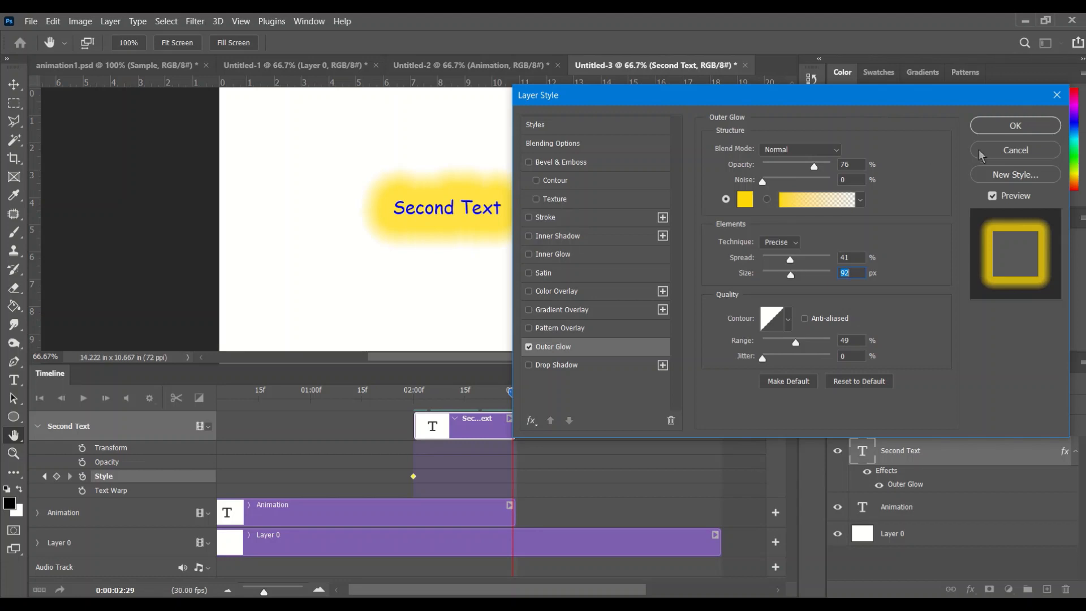
Step: Add a Drop Shadow with a larger spread to the layer style and confirm it
left_click(562, 367)
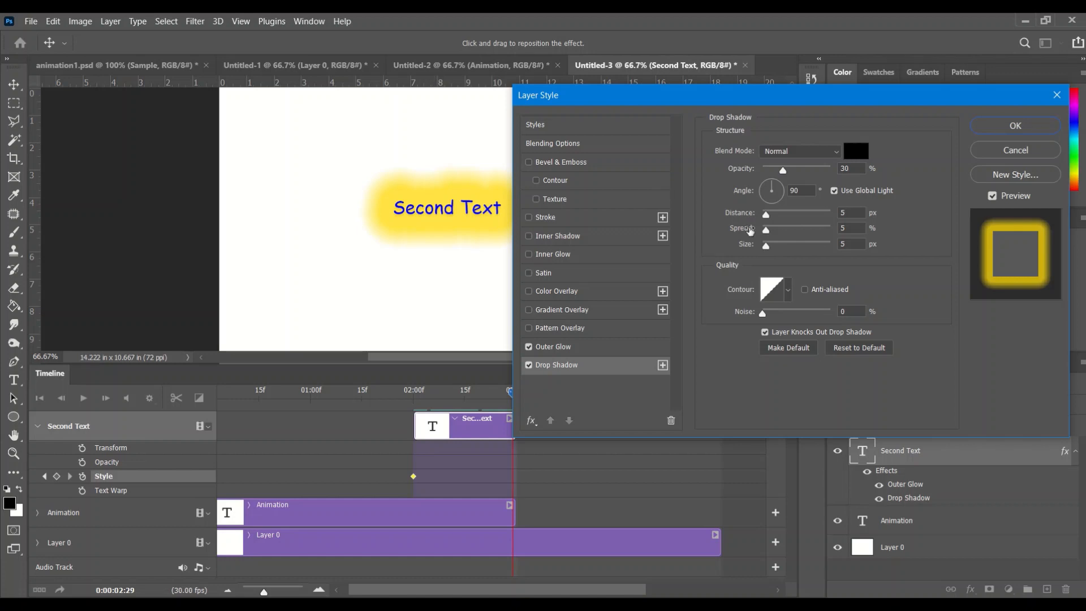
mouse_move(766, 229)
left_mouse_down()
mouse_move(777, 237)
mouse_move(768, 245)
mouse_move(787, 248)
mouse_move(774, 250)
mouse_move(781, 221)
left_mouse_up()
left_click(1015, 125)
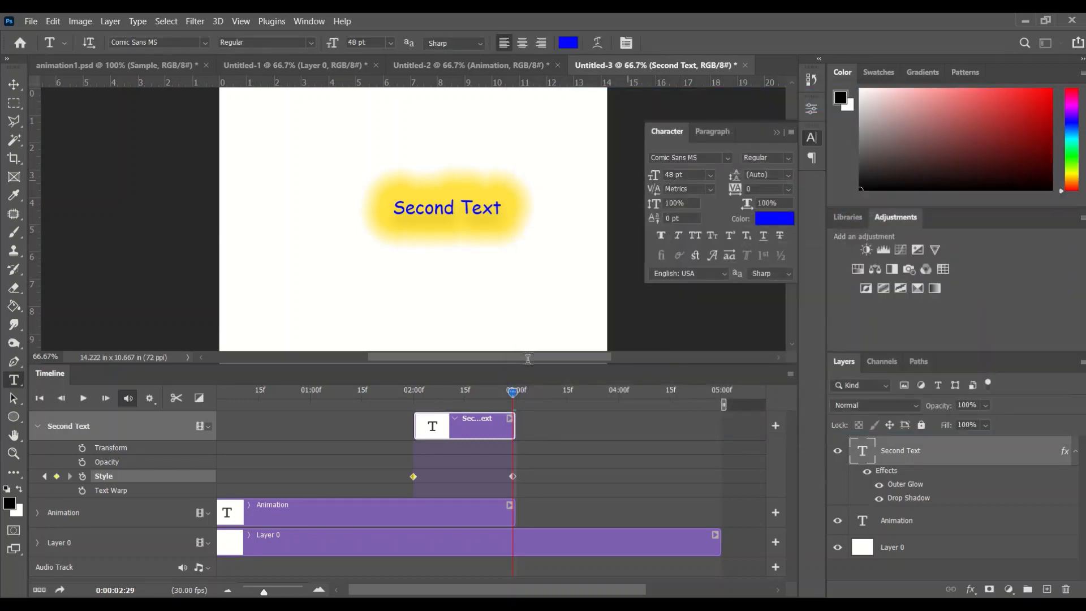
Step: Play the animation from the start to preview it
left_click_drag(514, 399, 41, 420)
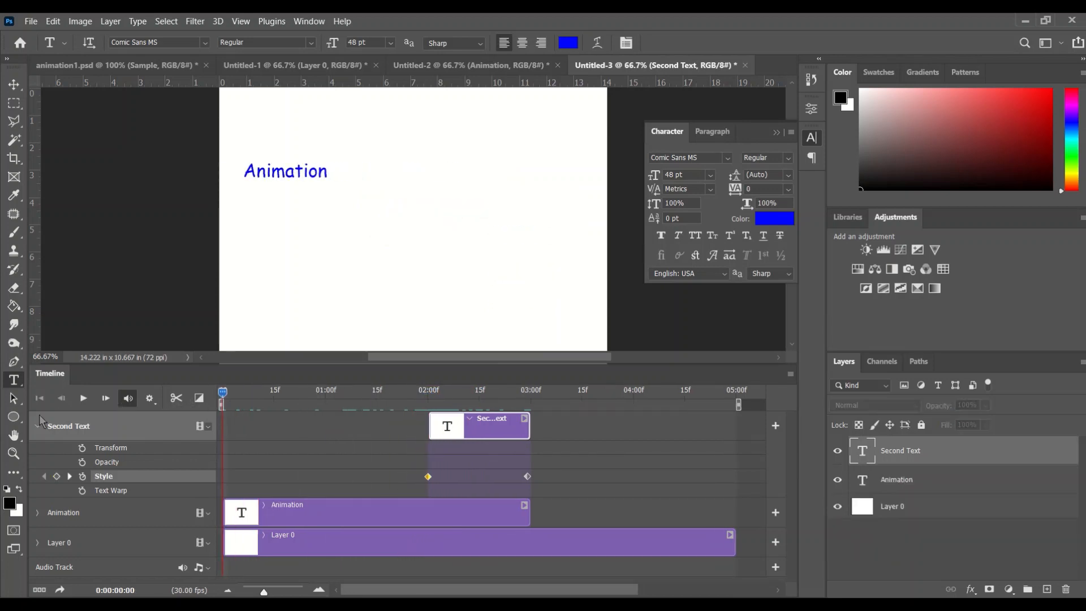
left_click(83, 398)
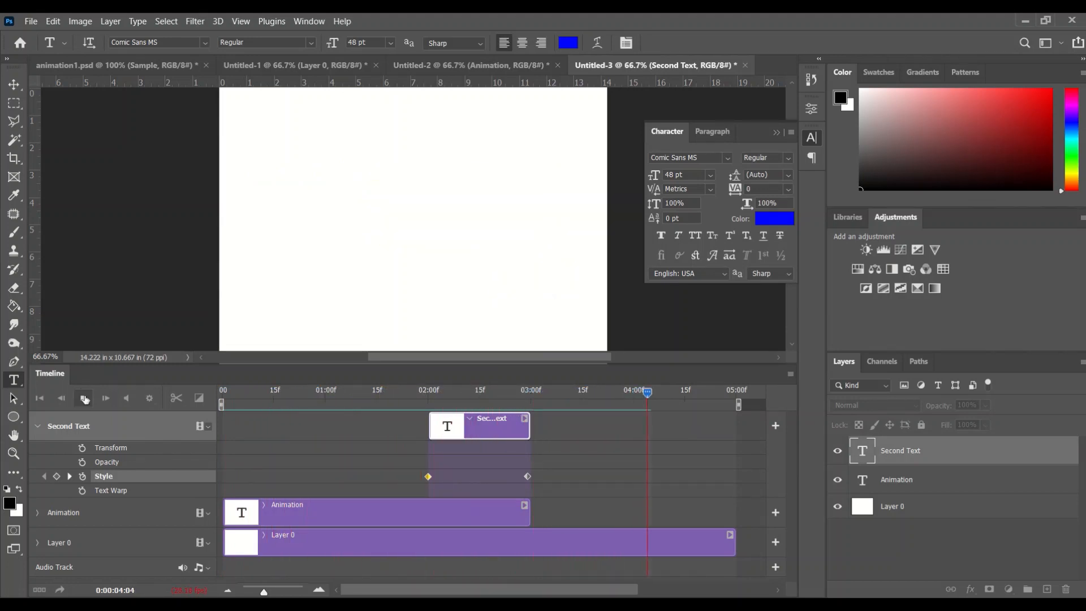
left_click(82, 399)
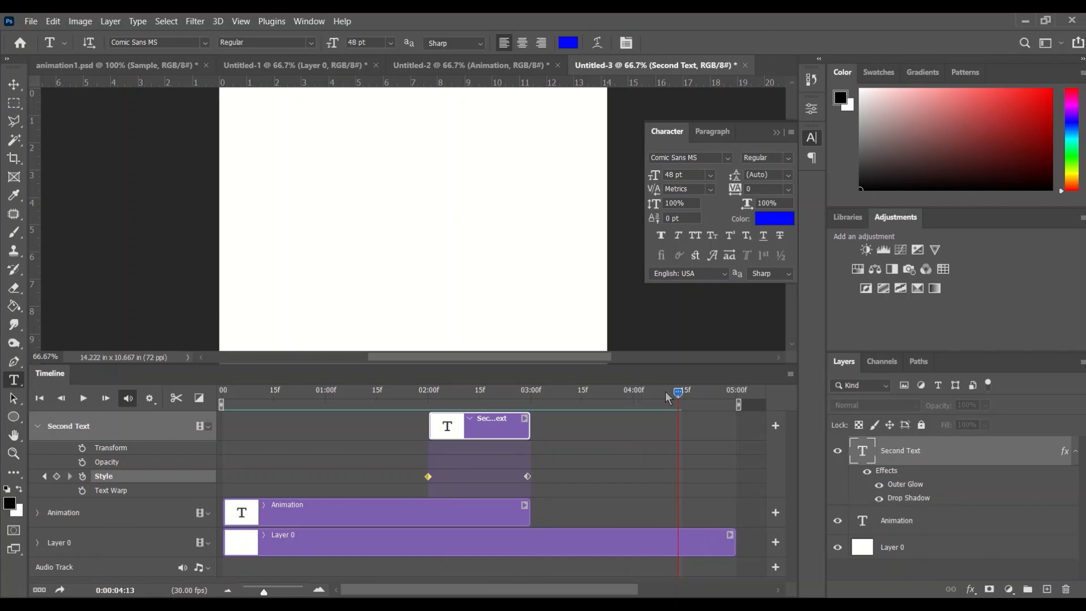
Step: Extend the Second Text clip to end at 5 seconds and preview the animation
left_click_drag(664, 392, 528, 402)
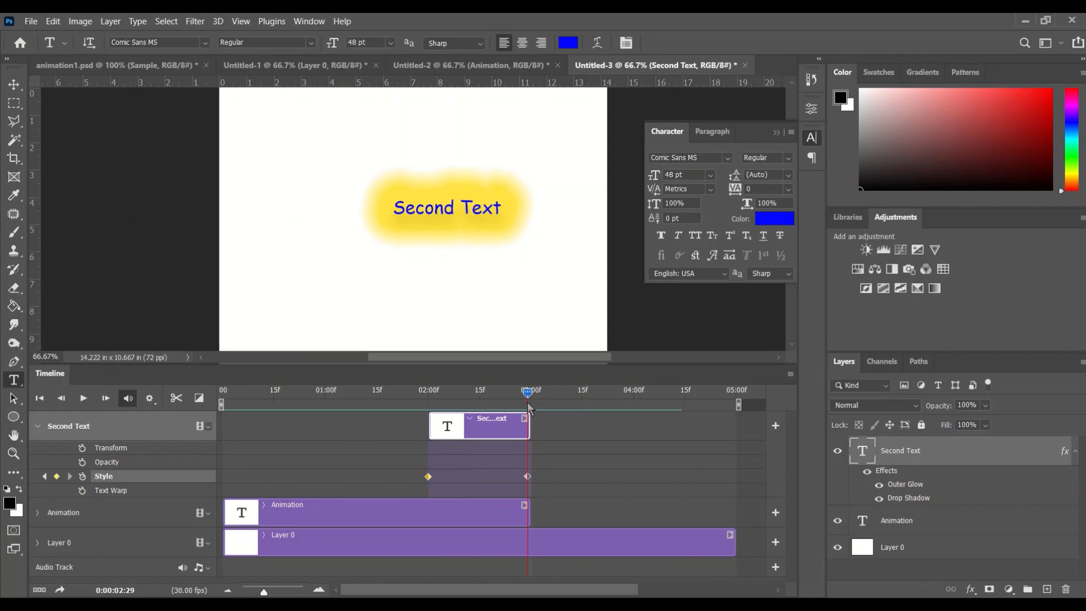
left_click_drag(530, 432, 735, 426)
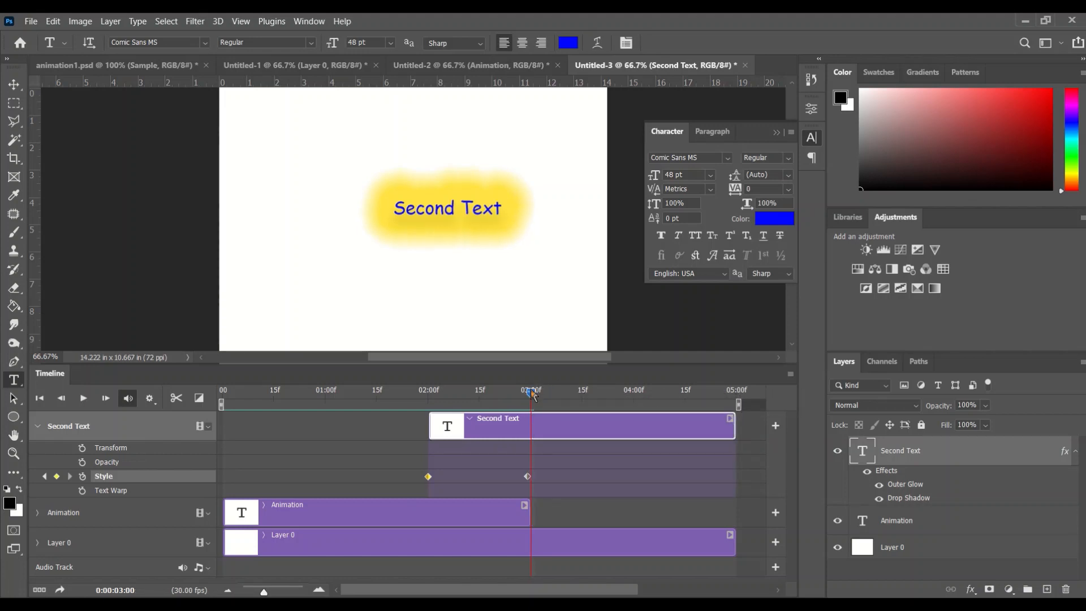
left_click_drag(529, 391, 390, 405)
left_click(83, 398)
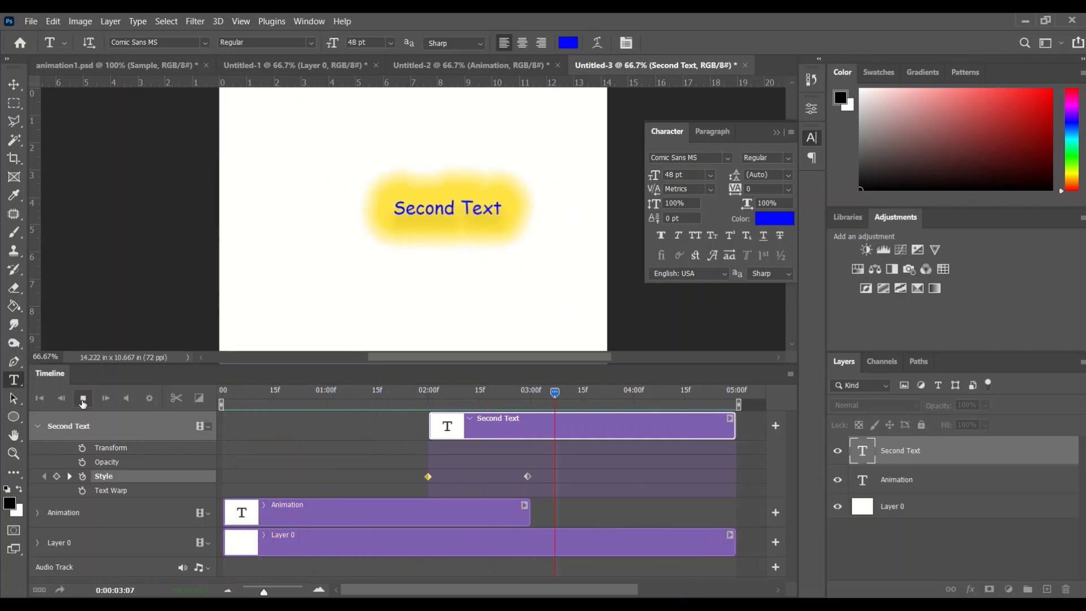
left_click(83, 401)
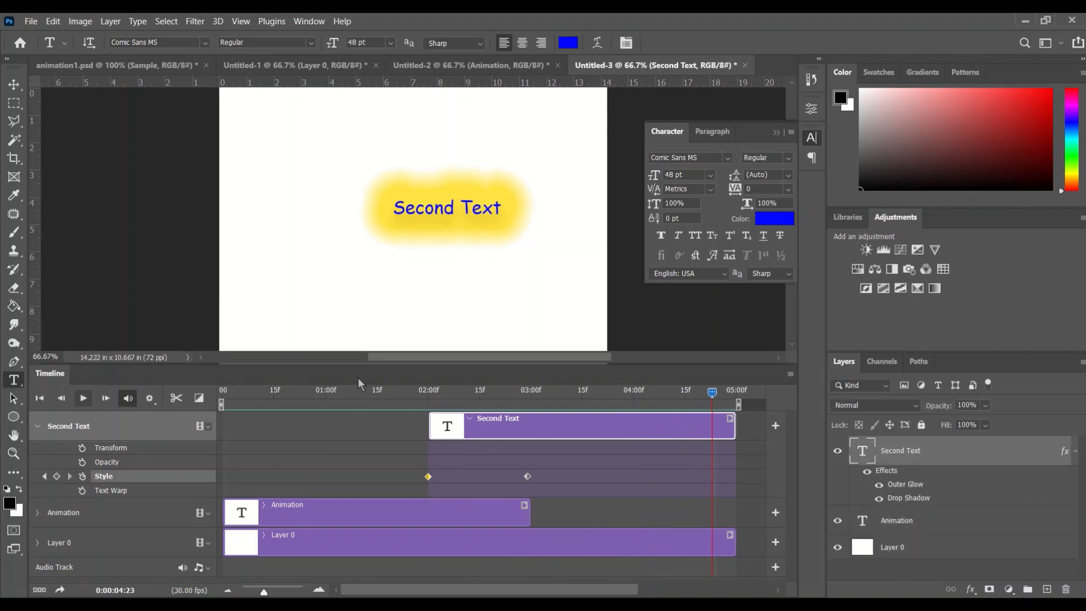
Step: Add a Text Warp keyframe at about 3 seconds on the Second Text layer
left_click_drag(712, 392, 530, 405)
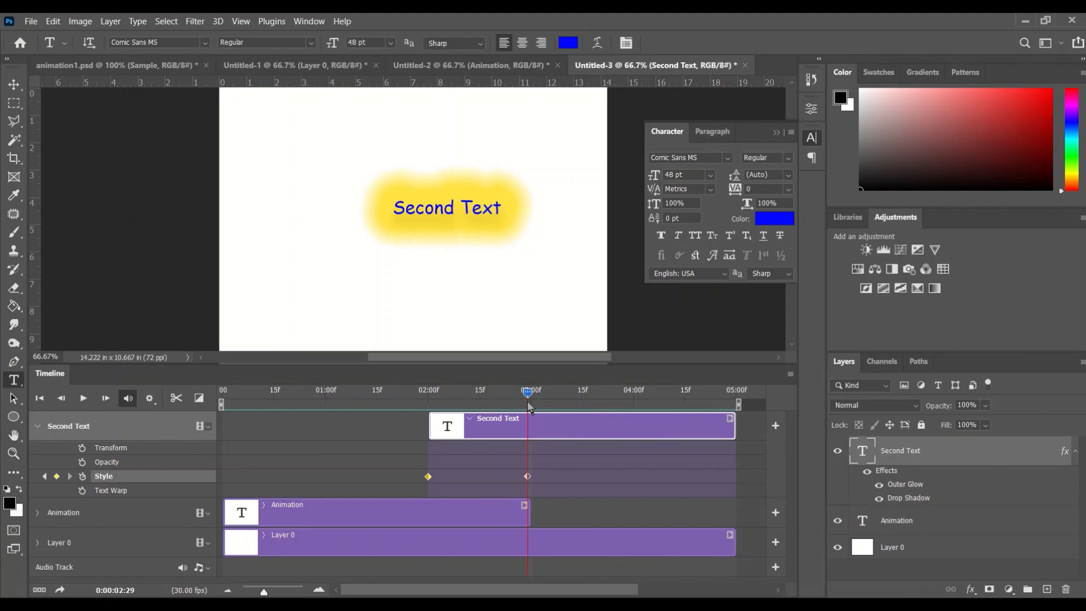
left_click(527, 396)
left_click(106, 491)
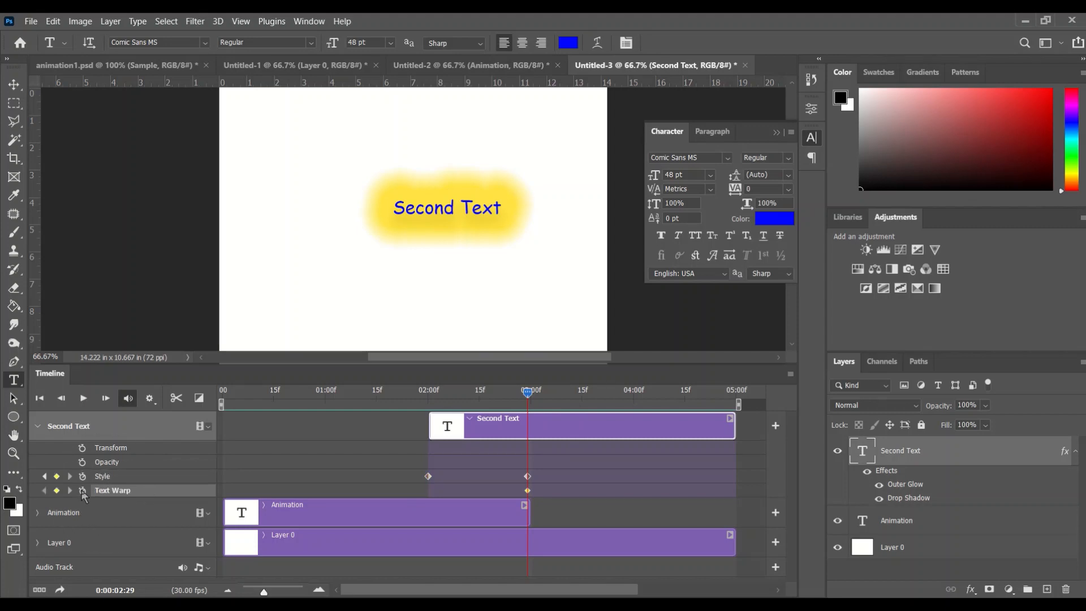
left_click(82, 490)
Step: At 4:15, warp the Second Text with the Arc style and a bend of +98%
left_click_drag(534, 395, 686, 404)
left_click(597, 43)
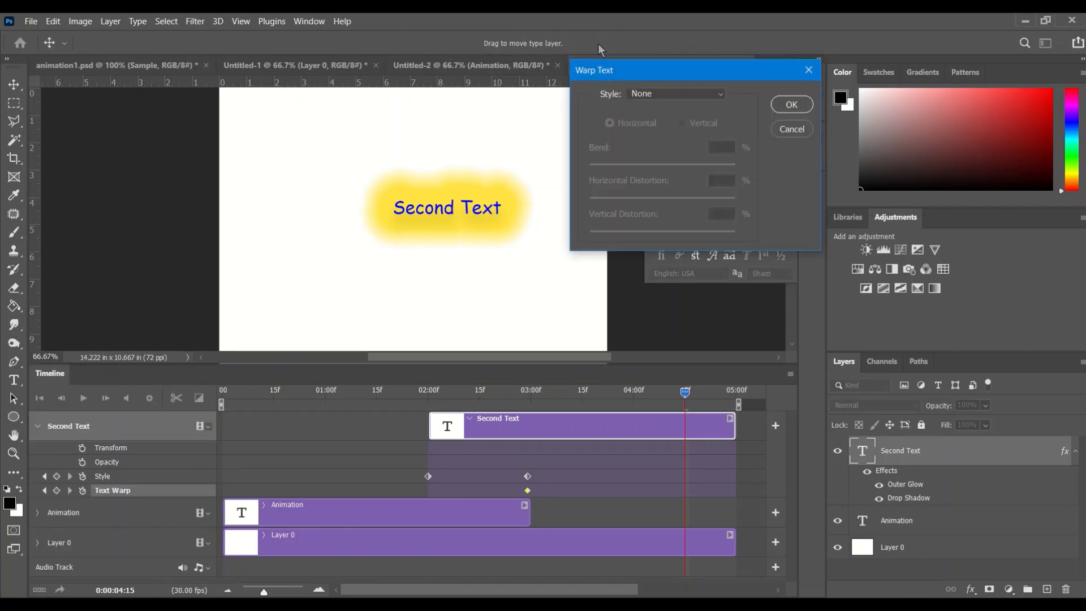
left_click(714, 96)
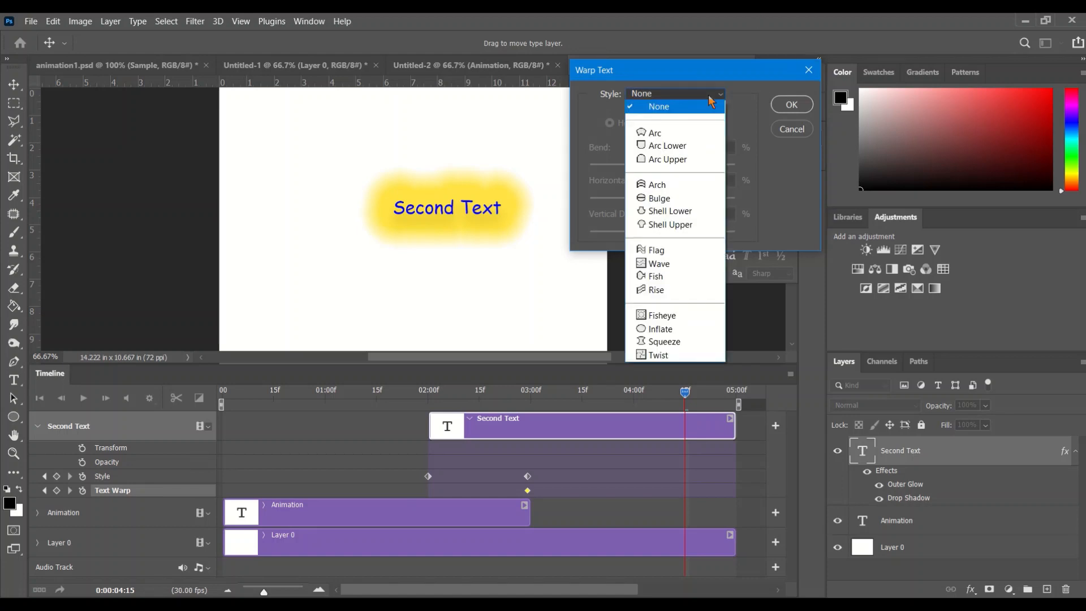
left_click(711, 131)
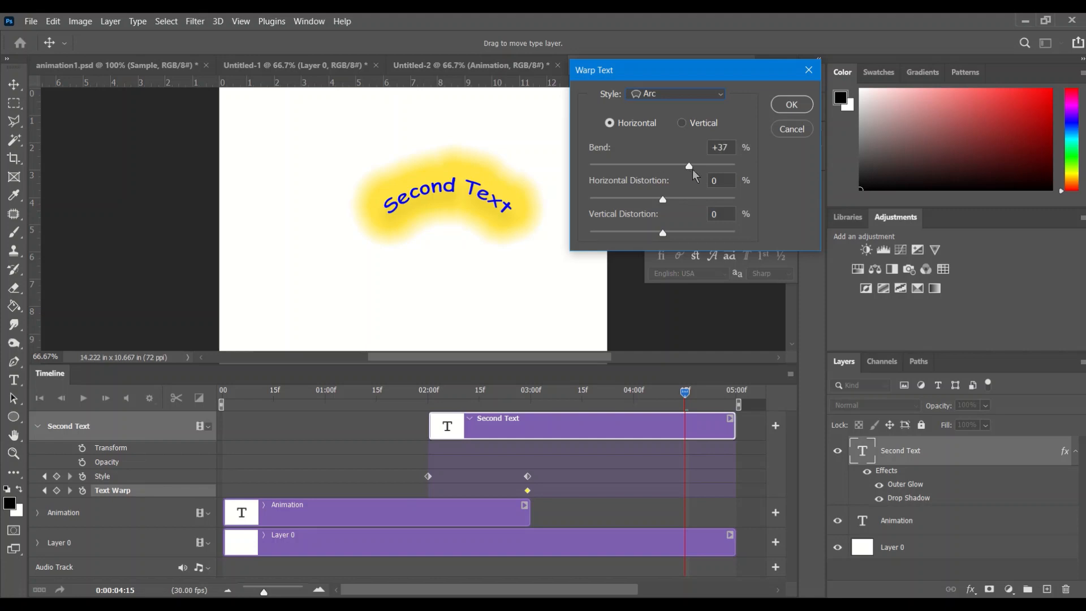
left_click_drag(710, 168, 734, 171)
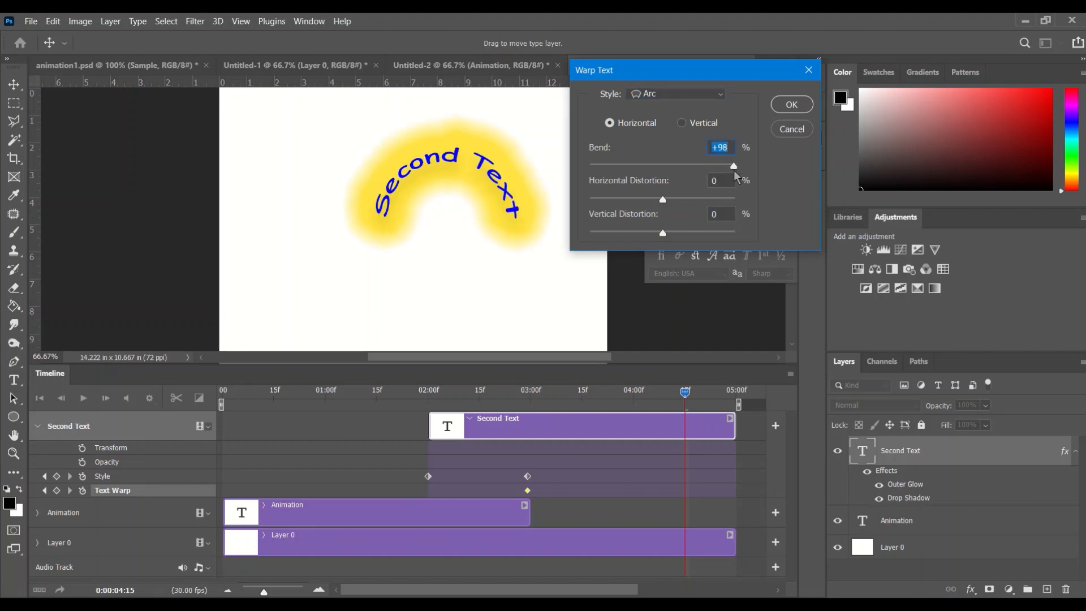
left_click(792, 105)
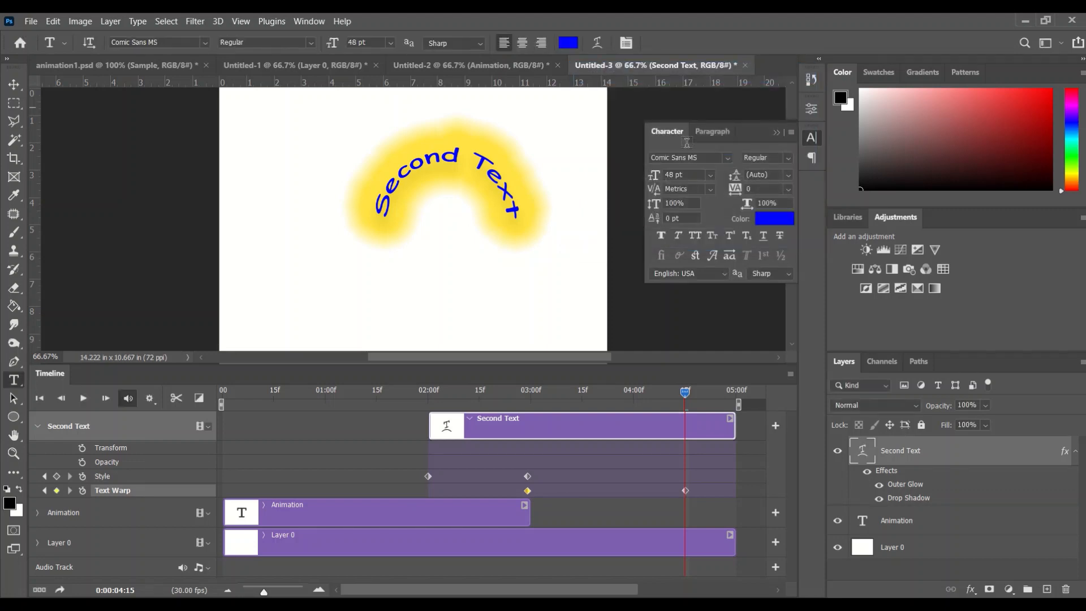
Step: Play the animation from the start to preview it
left_click_drag(685, 393, 49, 407)
left_click(83, 399)
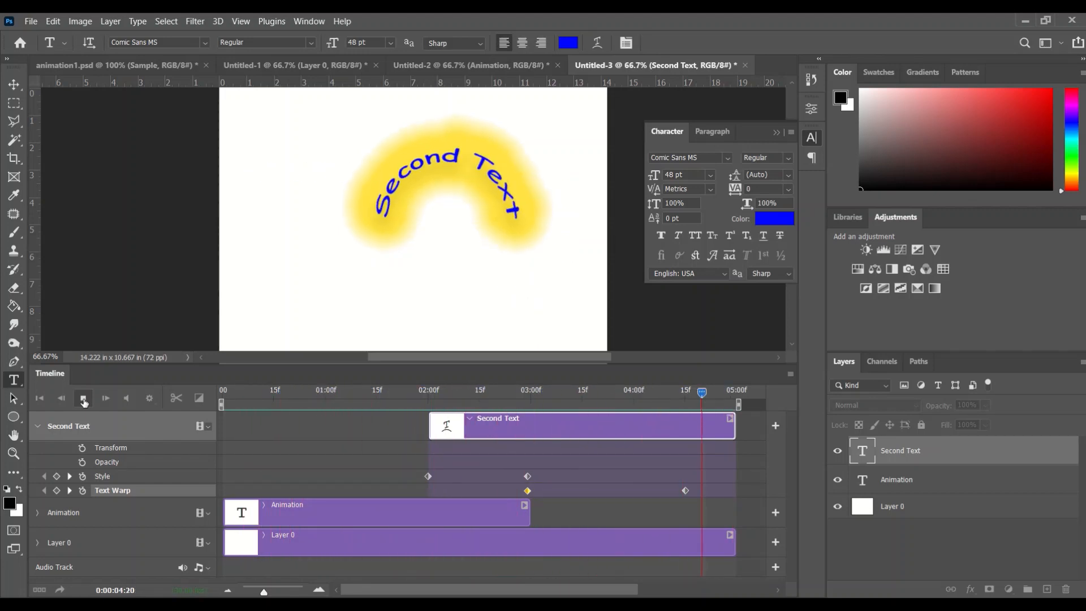
left_click(83, 401)
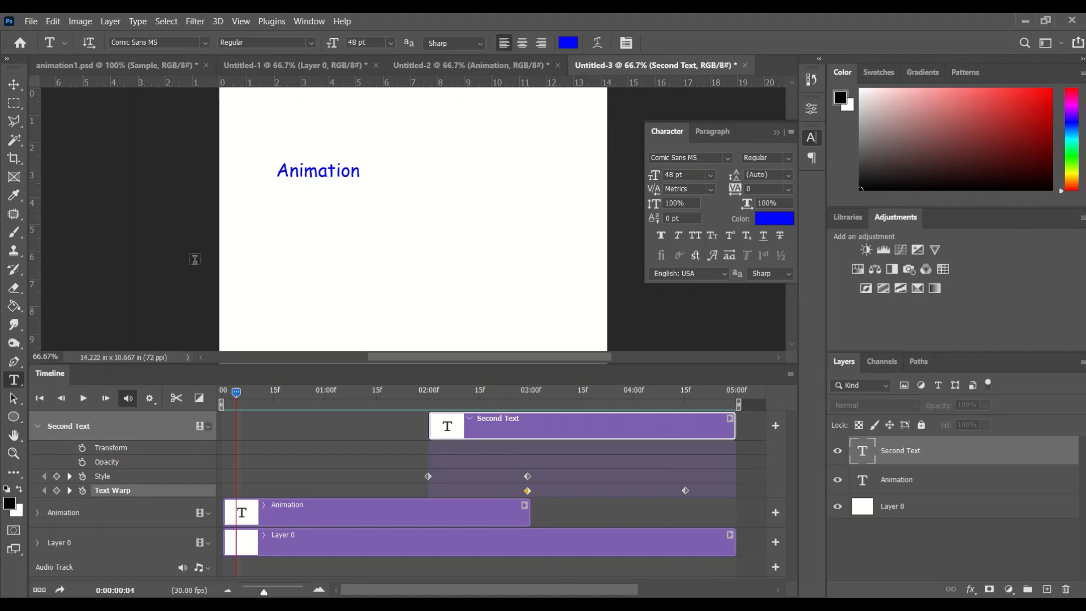
left_click(31, 22)
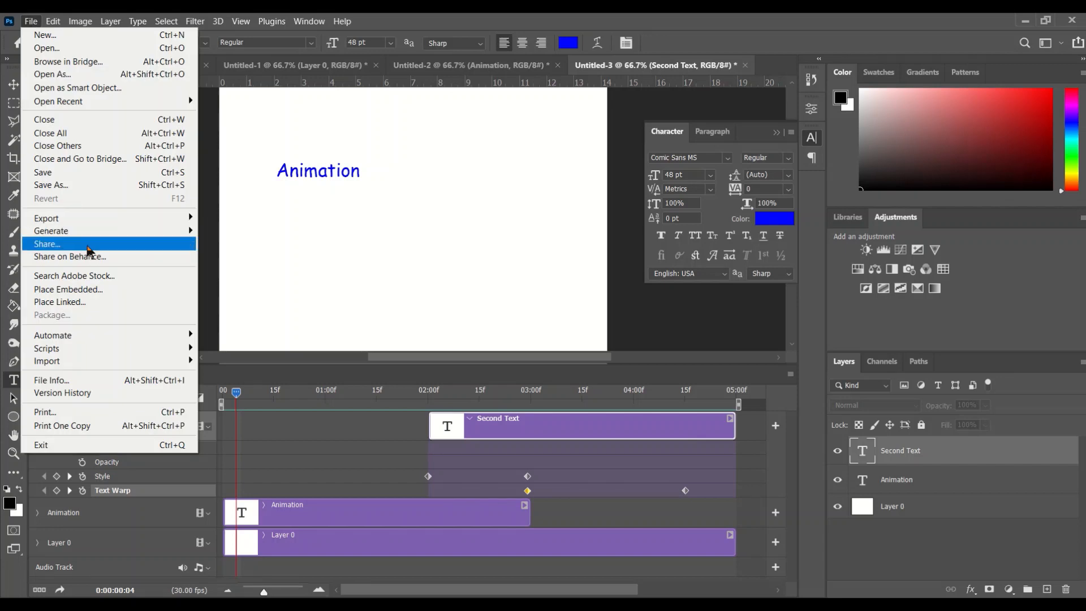
mouse_move(103, 226)
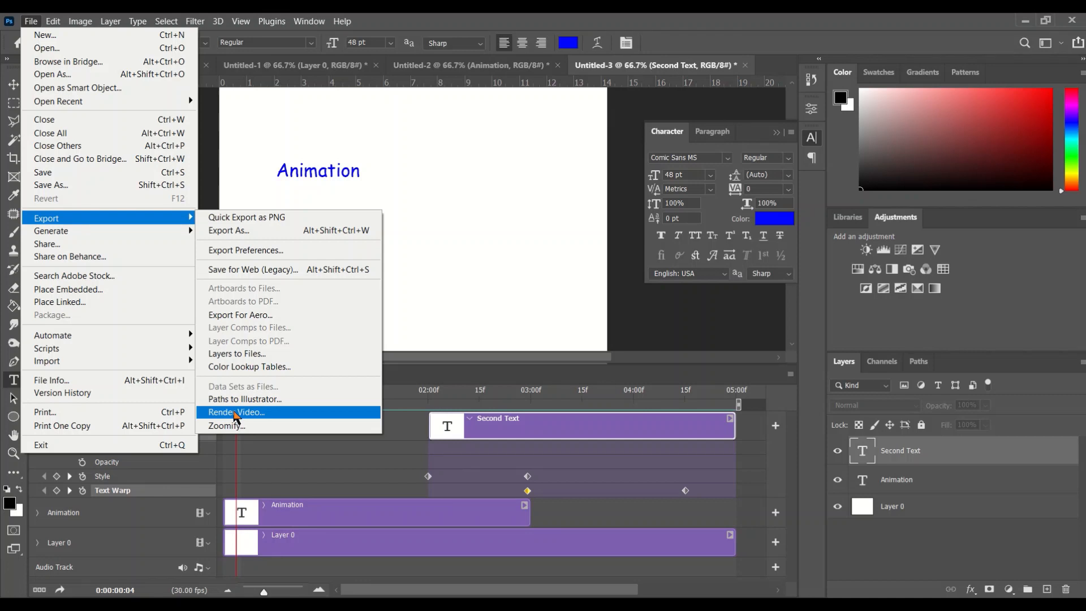
left_click(425, 362)
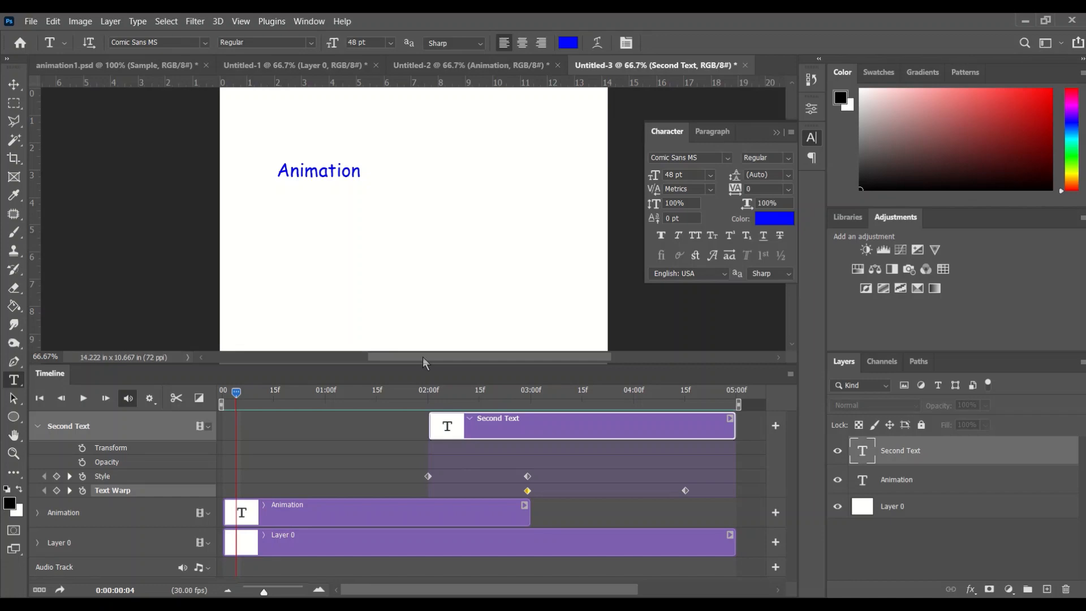